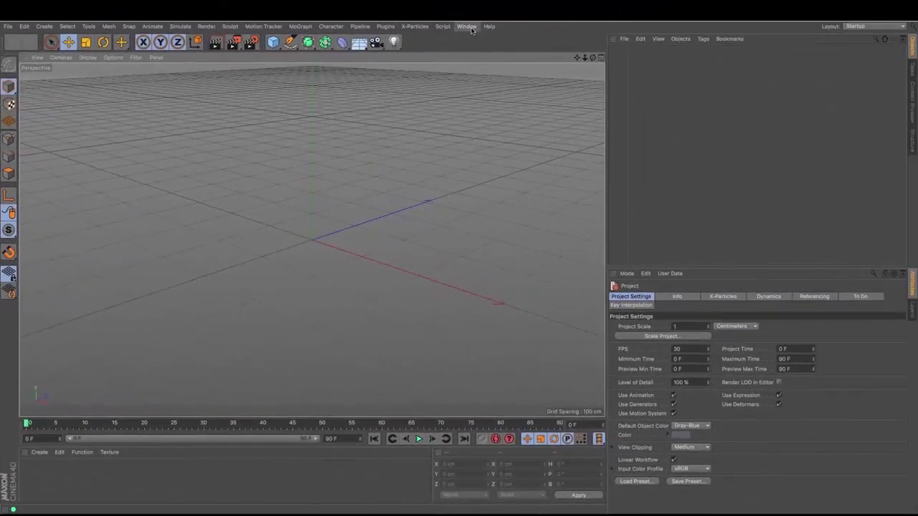
Switch to the open Pawn.c4d document from the Window menu
click(468, 26)
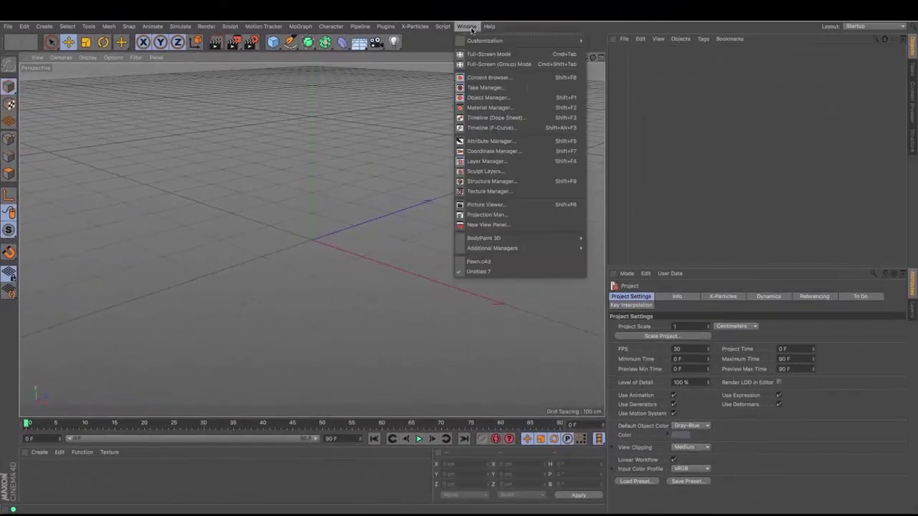
click(497, 264)
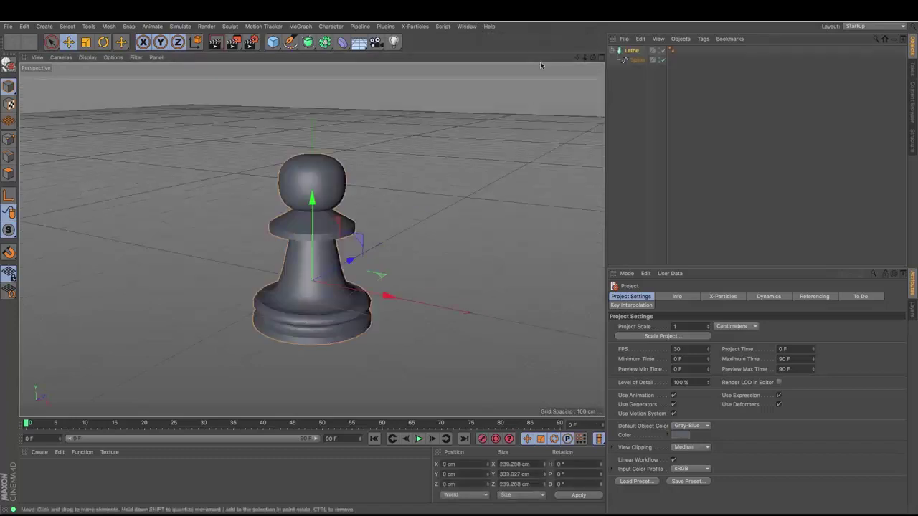
Move the pawn right along X and Ctrl-drag a copy to its left
drag(592, 57, 312, 240)
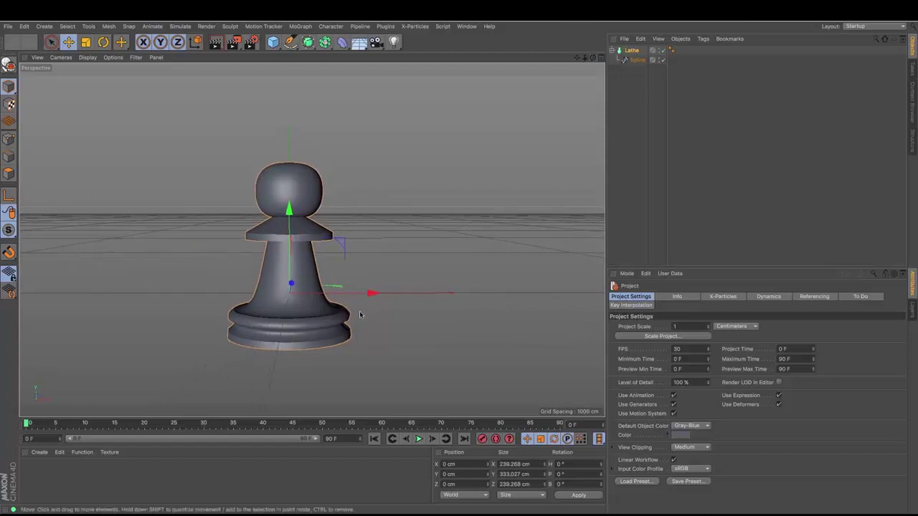
drag(370, 293, 603, 293)
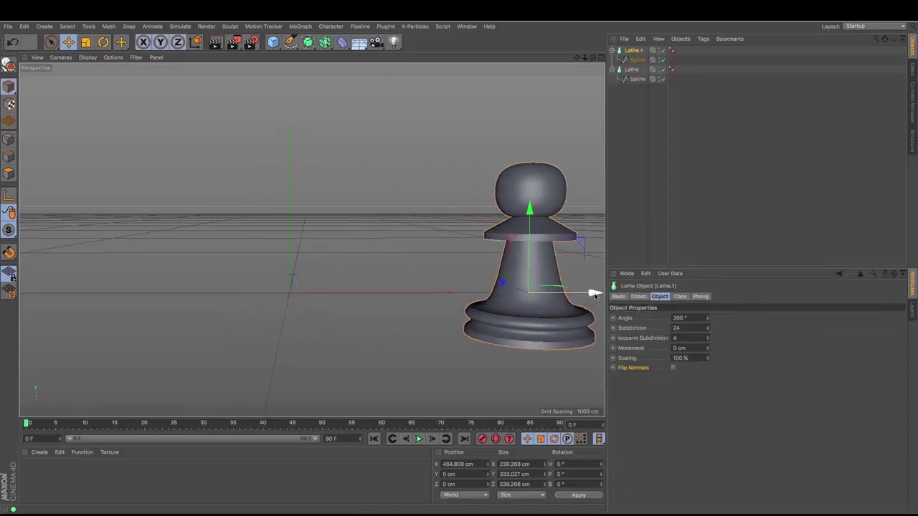
ctrl+drag(594, 292, 347, 300)
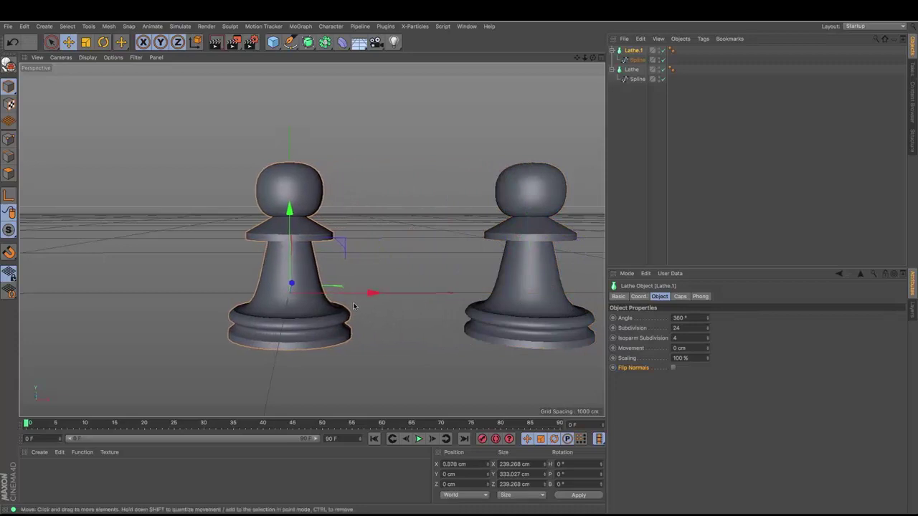
Rename the right-hand lathe Pawn and the left copy Rook
double_click(632, 70)
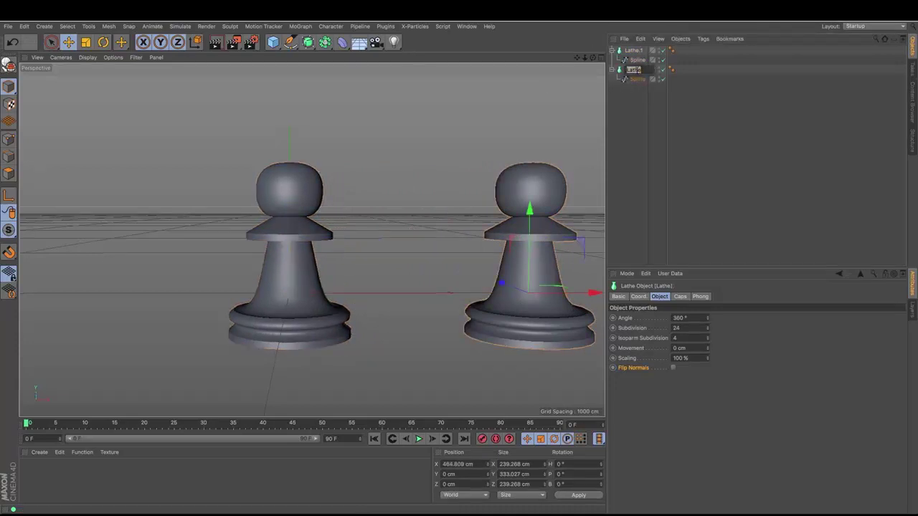
text(a)
double_click(635, 53)
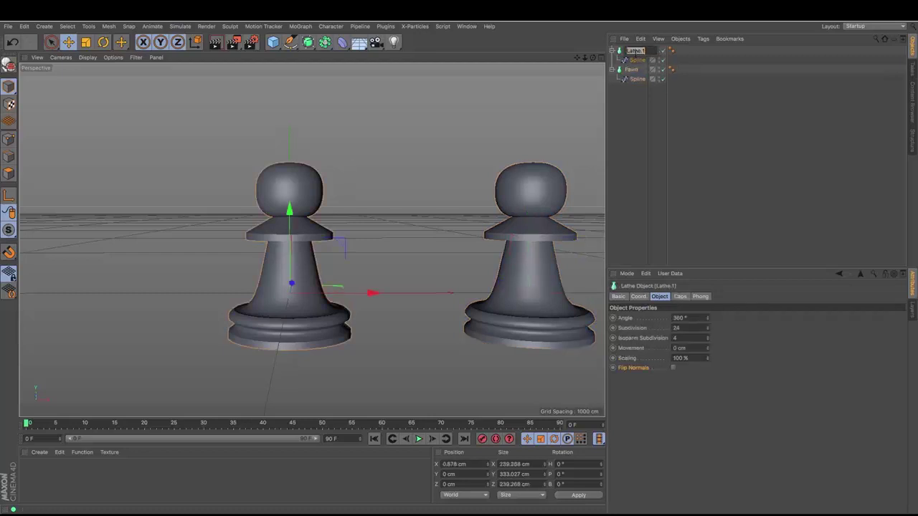
text(Roo)
text(k)
key(Return)
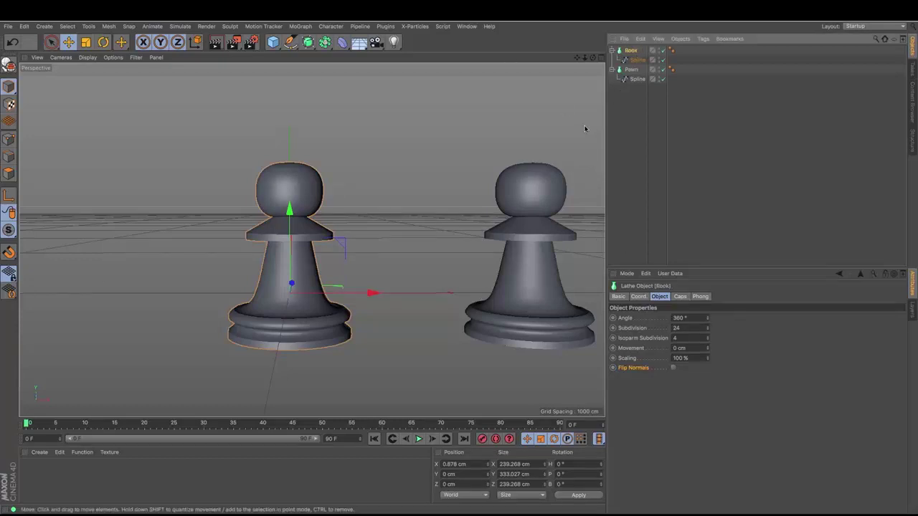
click(637, 60)
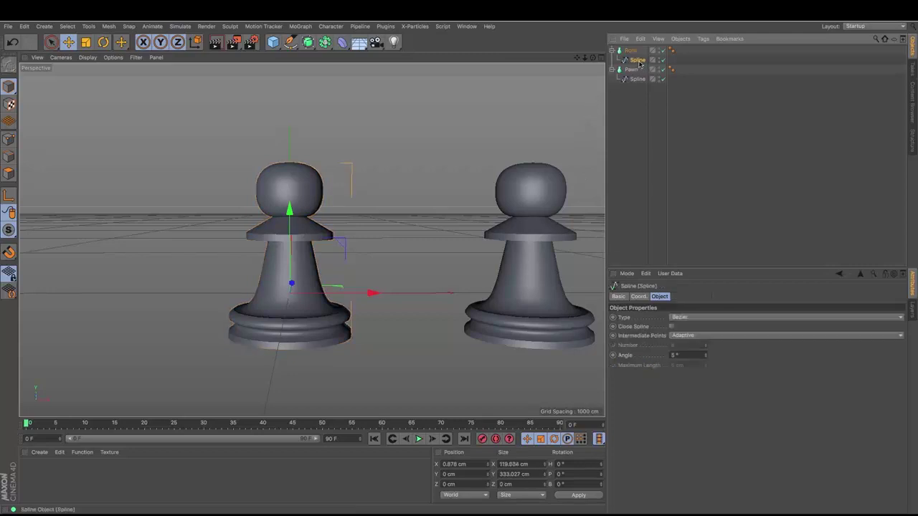
drag(592, 58, 311, 244)
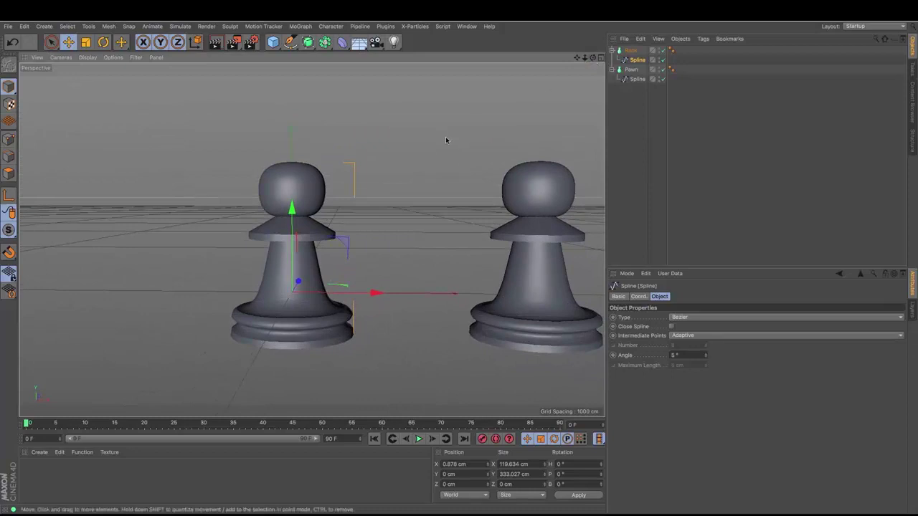
key(F4)
drag(578, 58, 313, 241)
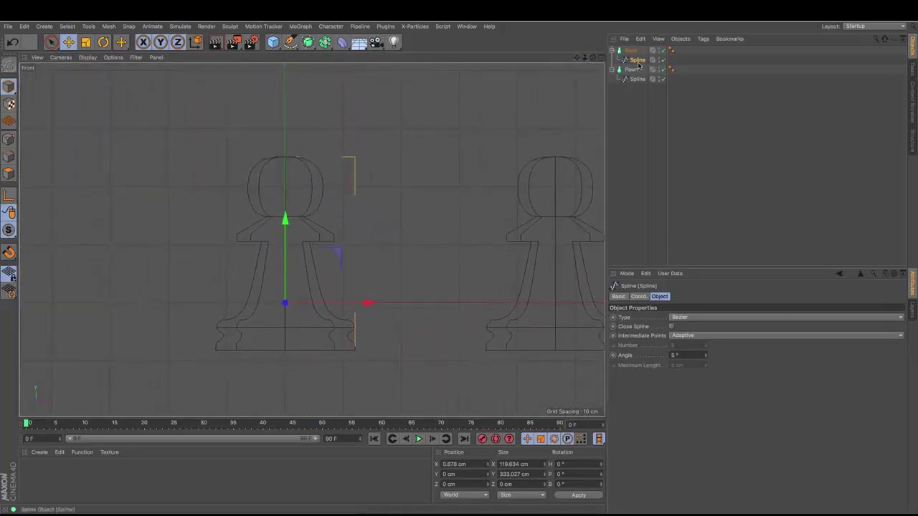
click(8, 140)
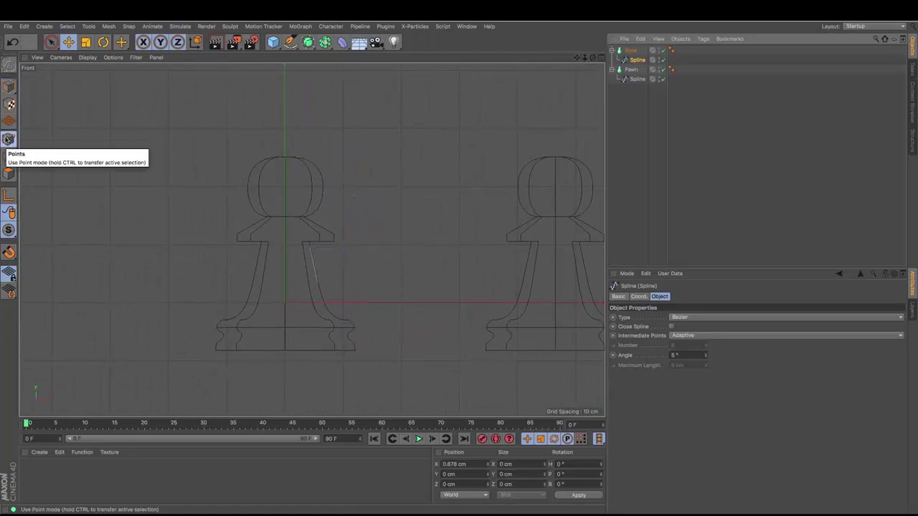
click(51, 43)
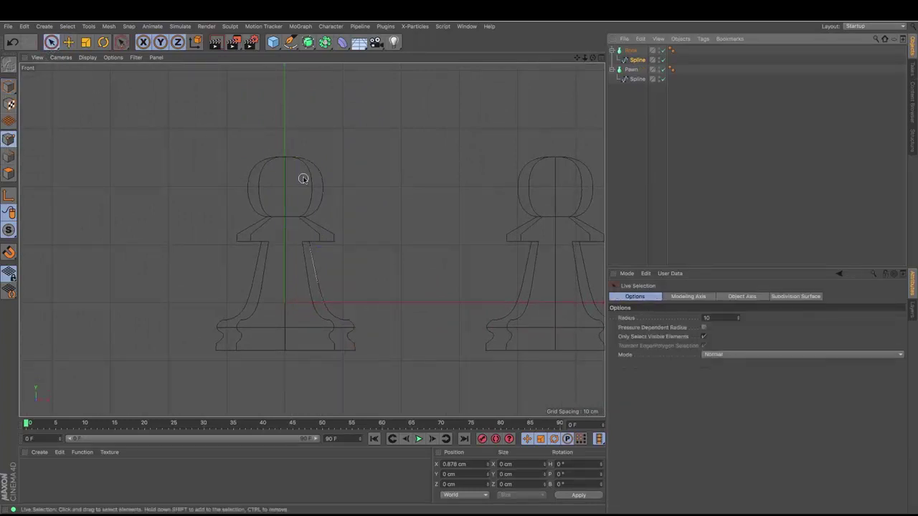
drag(294, 165, 319, 199)
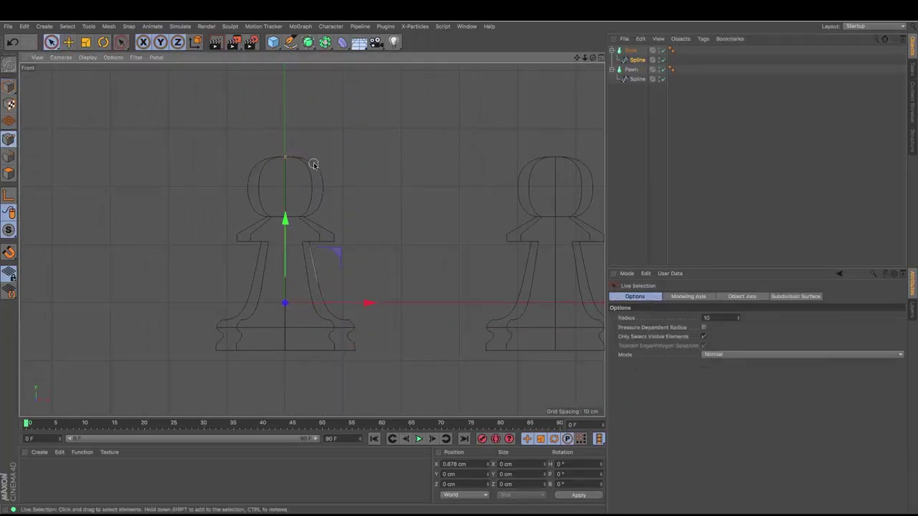
shift+click(304, 217)
key(Delete)
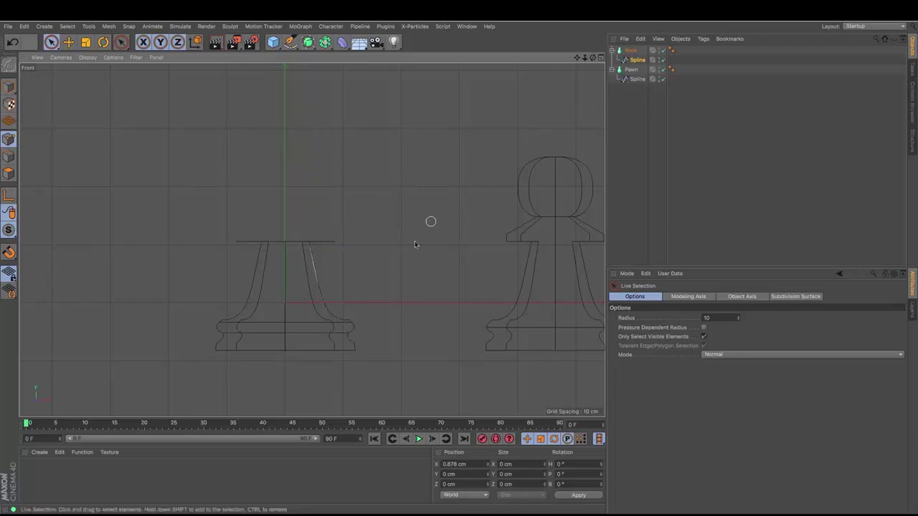
click(310, 242)
drag(315, 243, 318, 245)
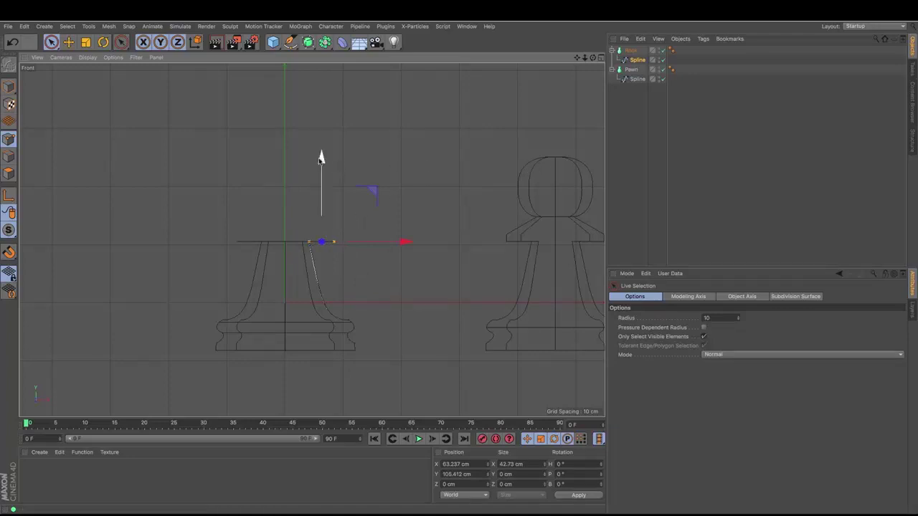
drag(322, 158, 330, 82)
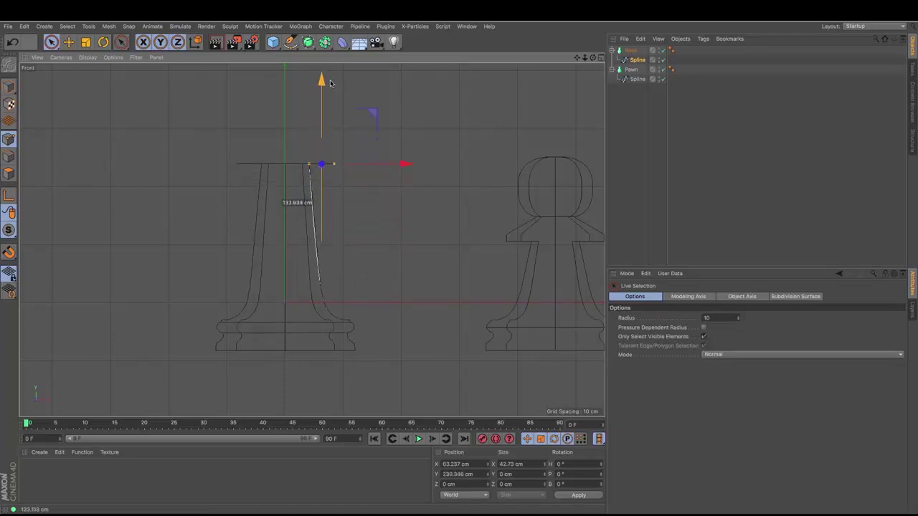
click(327, 197)
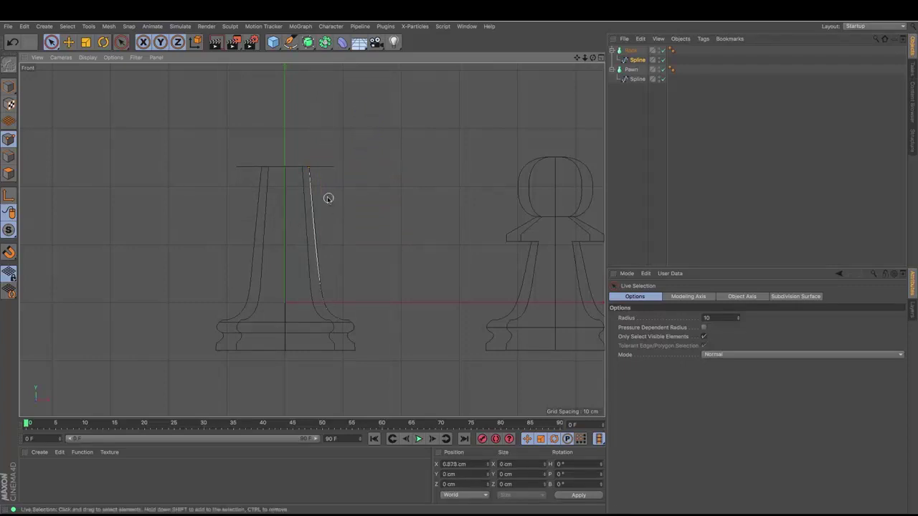
Push the top corner point out along X and raise the lower side point to Y 16.388 cm
click(309, 167)
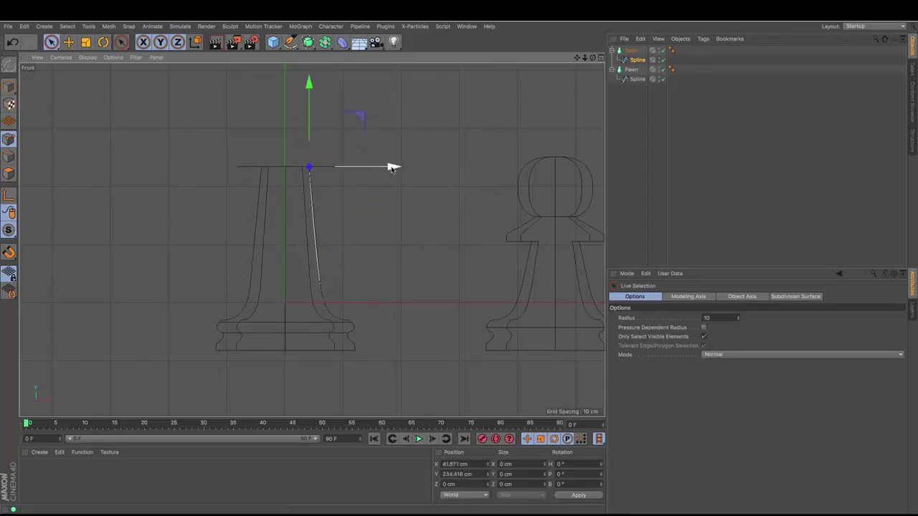
drag(393, 168, 403, 168)
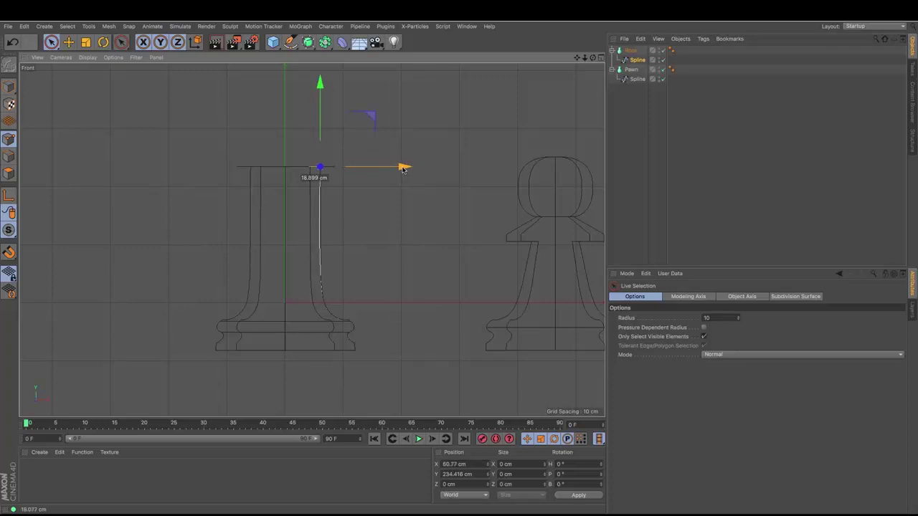
drag(404, 169, 404, 168)
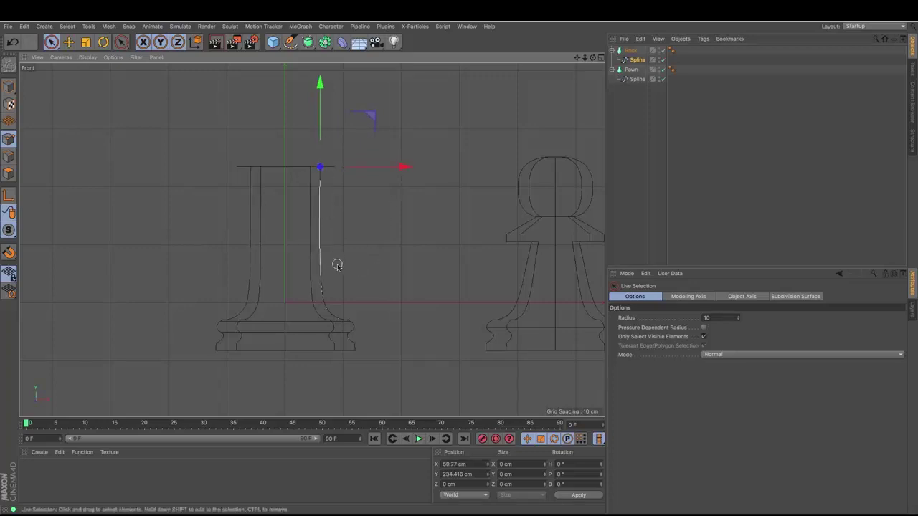
click(324, 305)
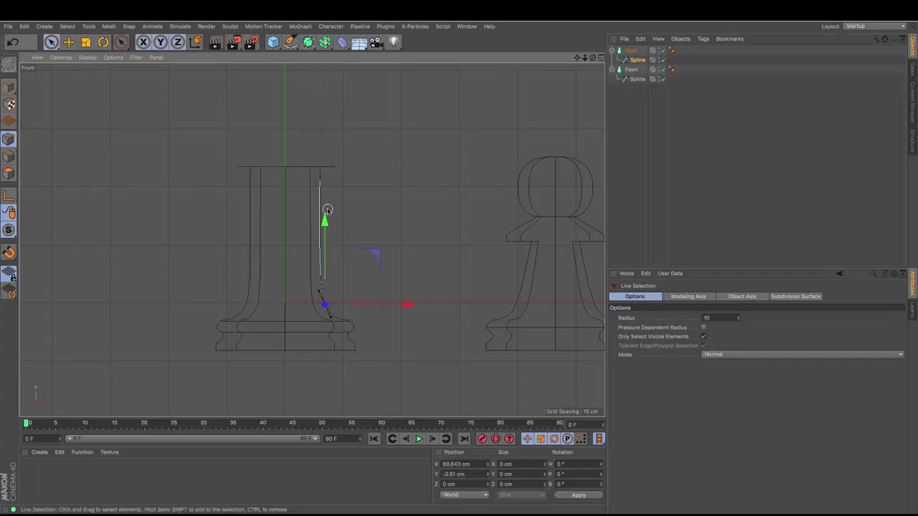
drag(327, 210, 327, 210)
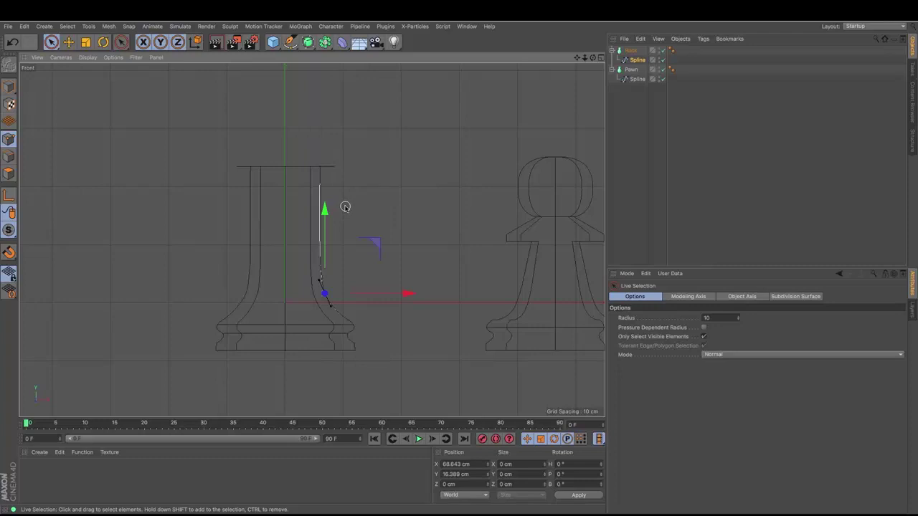
Disable the Rook lathe to show only its spline, undoing a stray added point
click(662, 51)
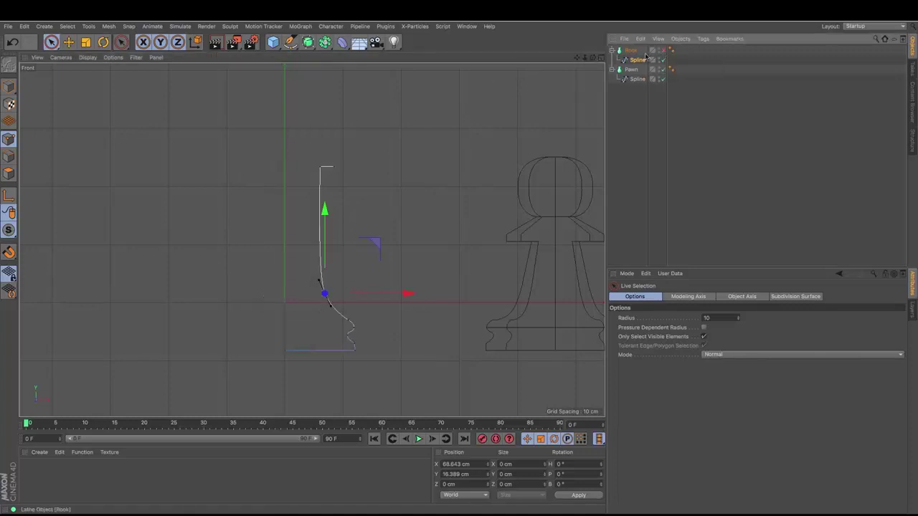
drag(578, 57, 573, 76)
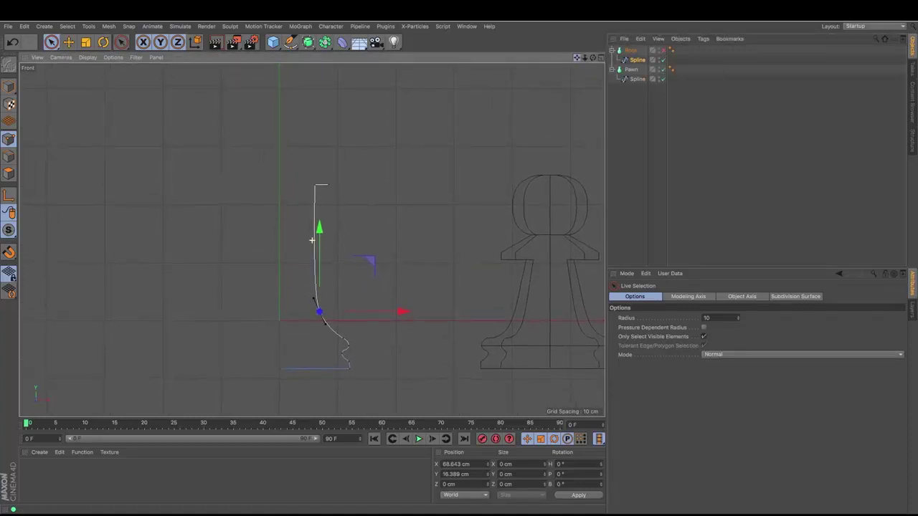
click(68, 42)
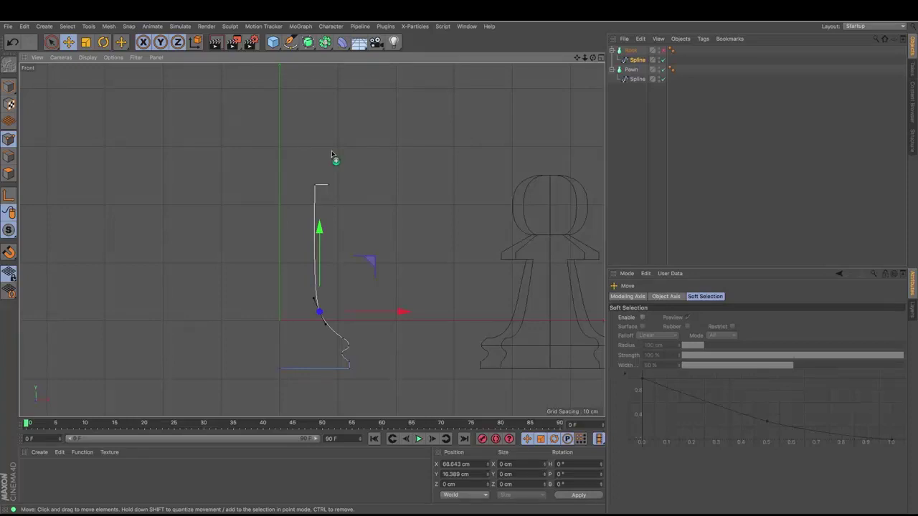
ctrl+click(331, 152)
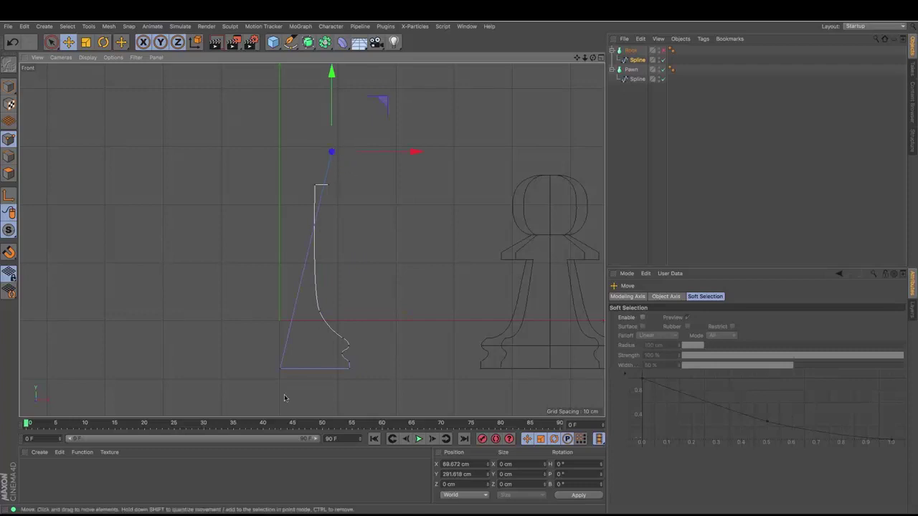
key(ctrl+z)
key(ctrl+z)
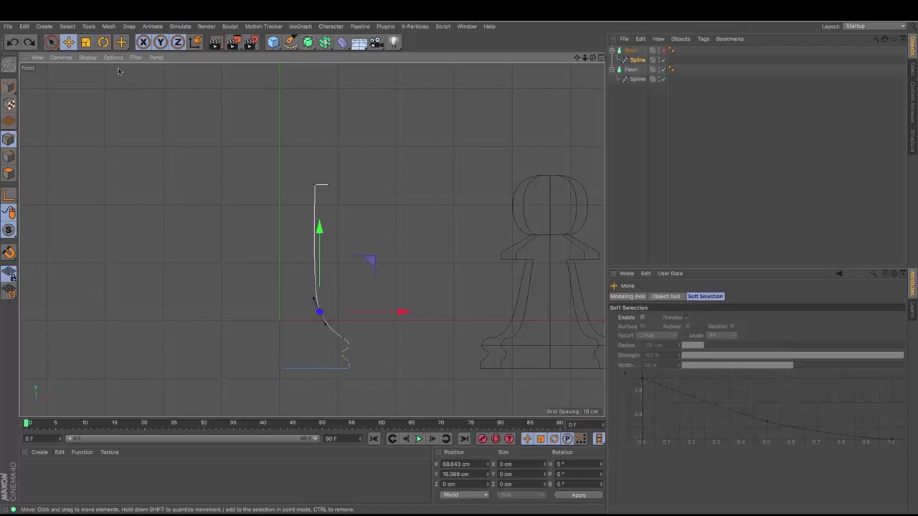
Reverse the spline's point sequence and move the two top points out about 39 cm
click(108, 26)
mouse_move(112, 88)
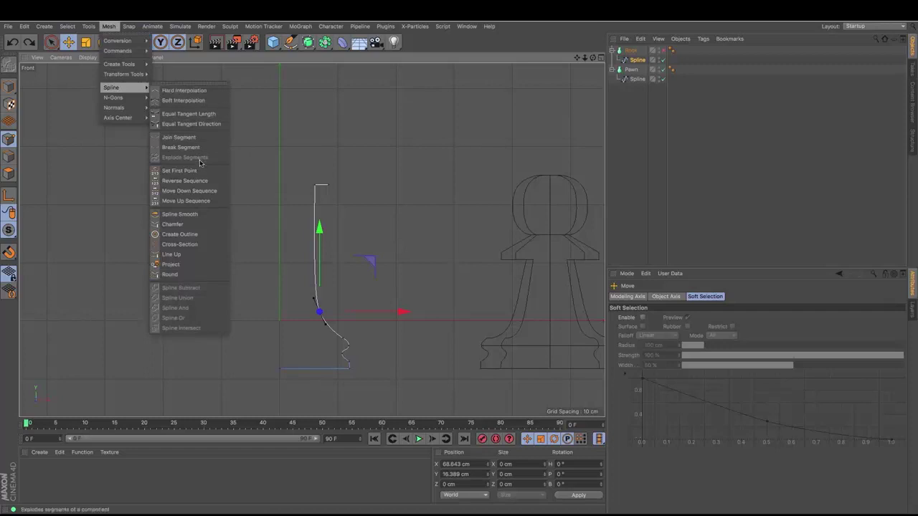
click(204, 181)
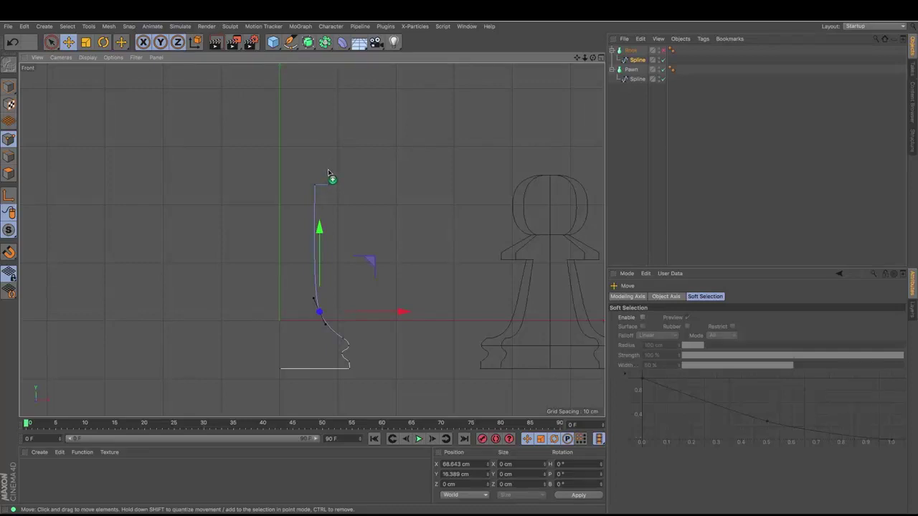
click(328, 172)
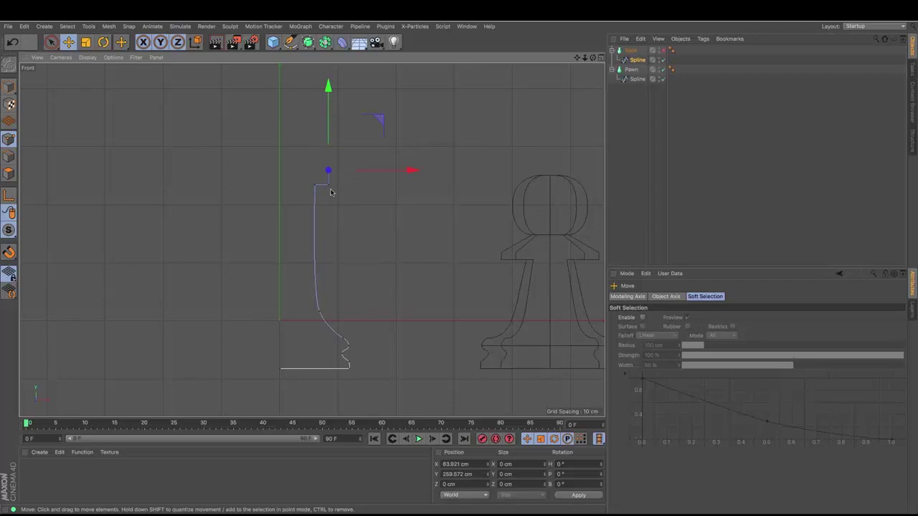
click(51, 43)
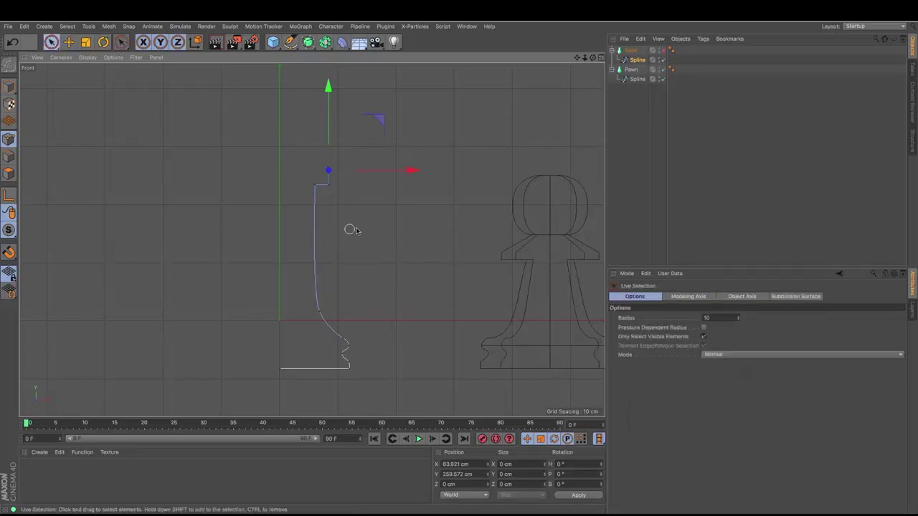
shift+click(328, 185)
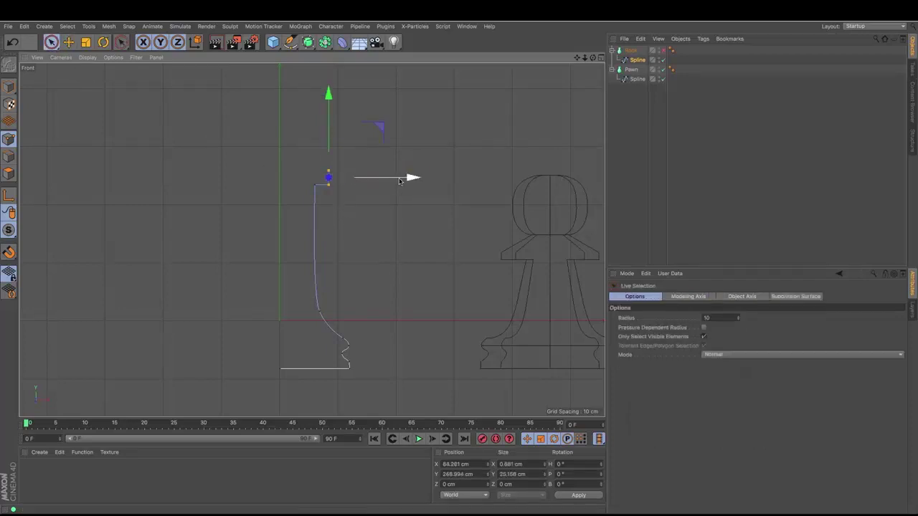
drag(399, 180, 422, 180)
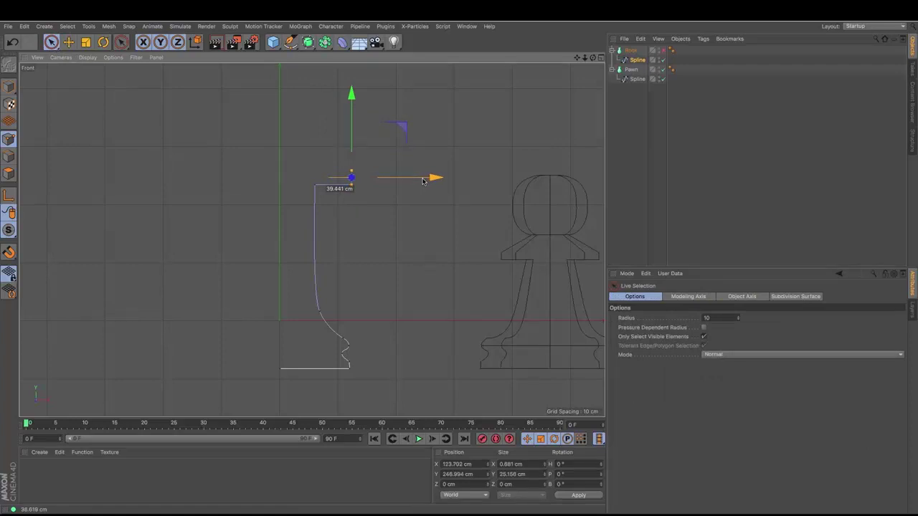
Shift the top-left point 15.6 cm right, close the profile at the axis, and show the lathed Rook
click(338, 219)
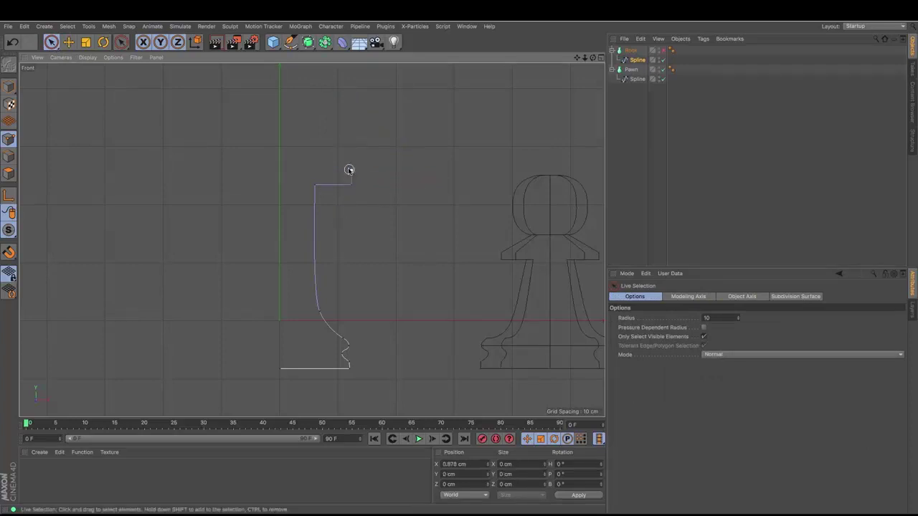
click(311, 177)
drag(398, 185, 425, 191)
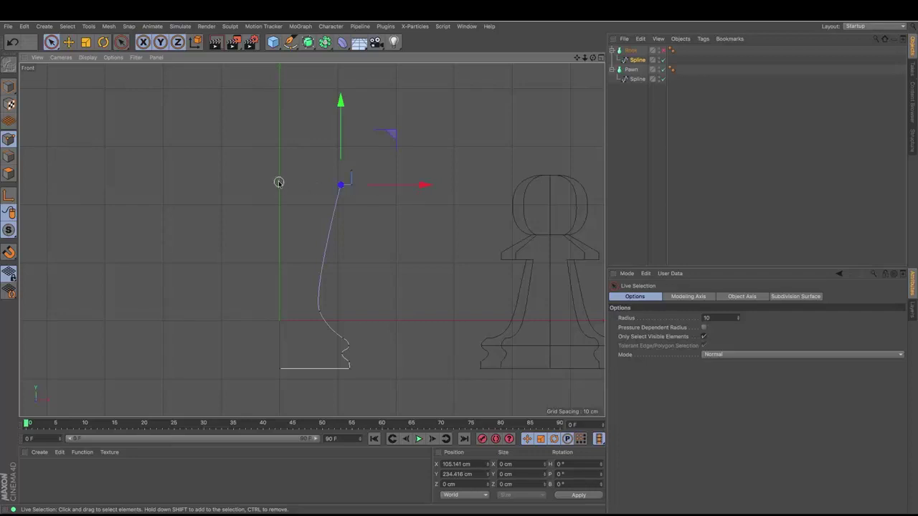
click(68, 42)
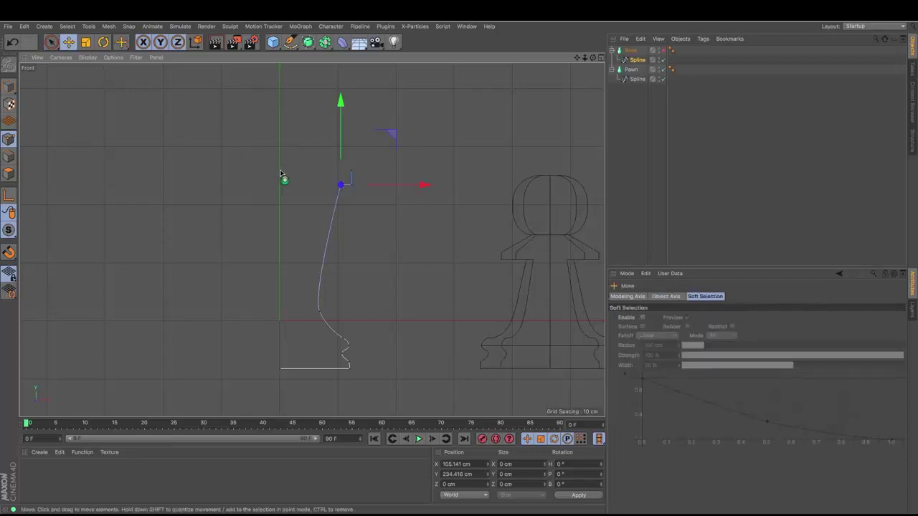
ctrl+click(281, 172)
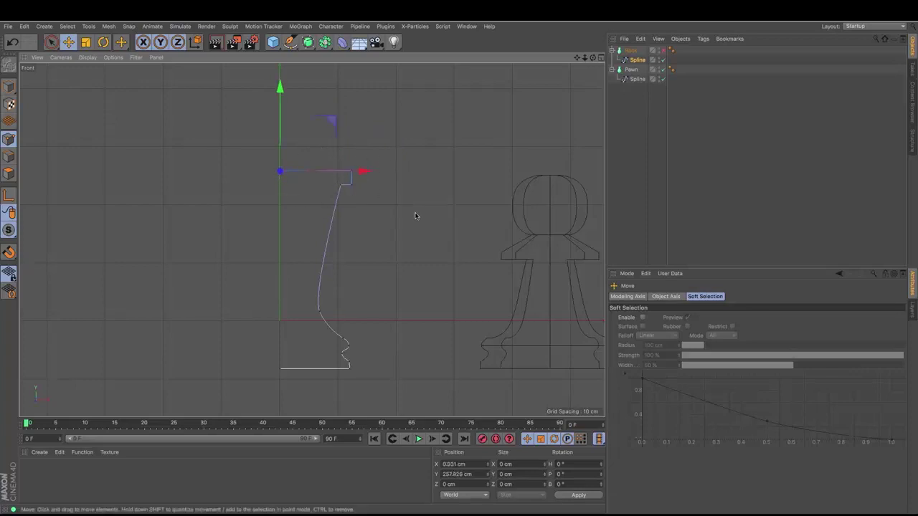
click(663, 51)
key(F1)
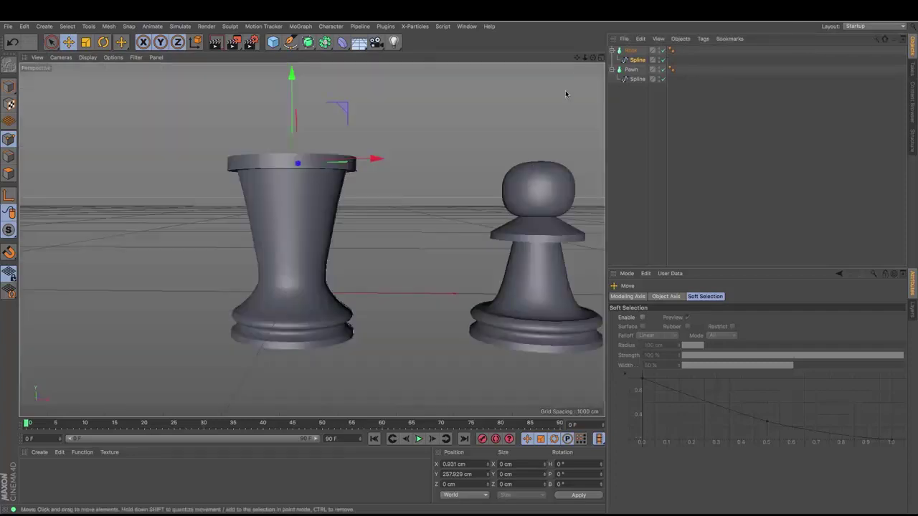
Push the Rook's waist point outward about 21.8 cm along X
drag(593, 57, 312, 239)
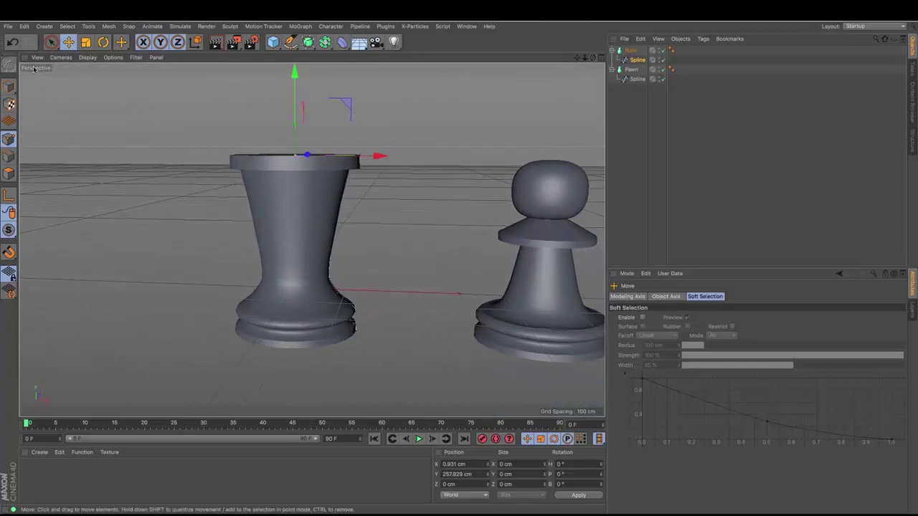
click(51, 42)
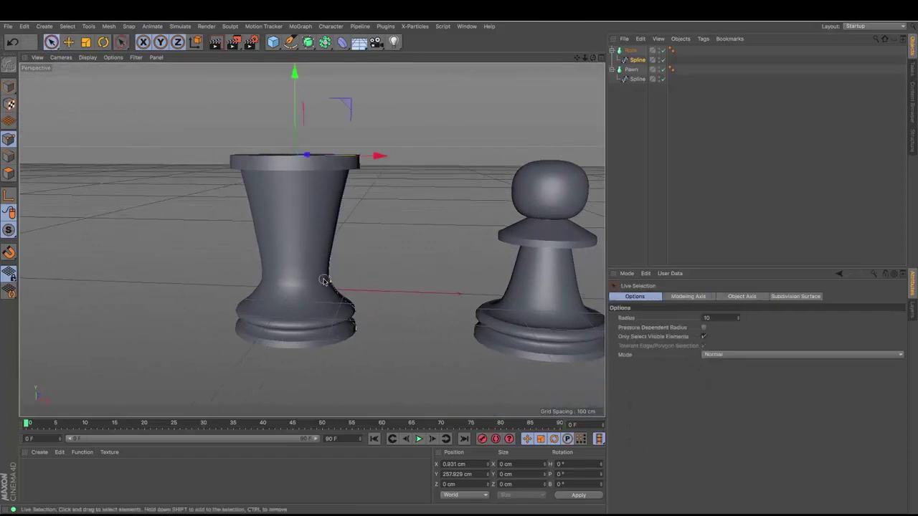
click(330, 280)
drag(411, 285, 422, 285)
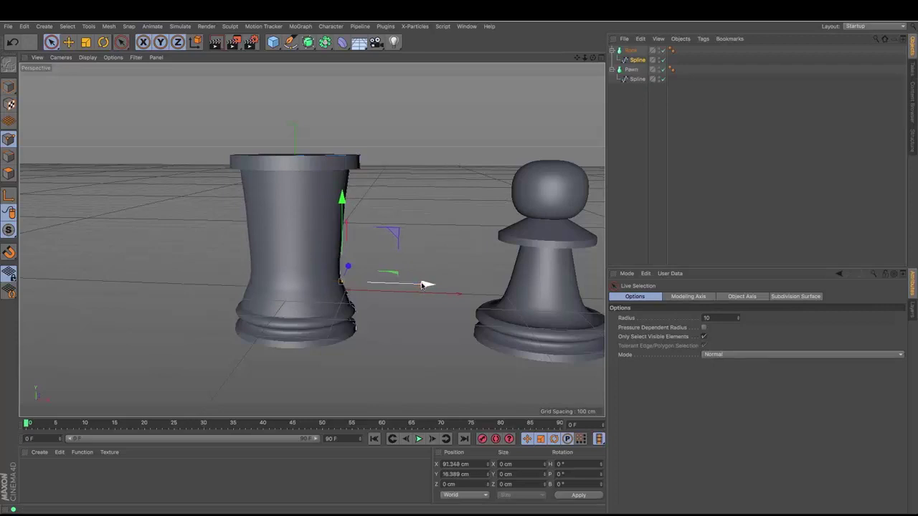
Frame both pieces and reselect the Rook lathe object
drag(577, 58, 595, 79)
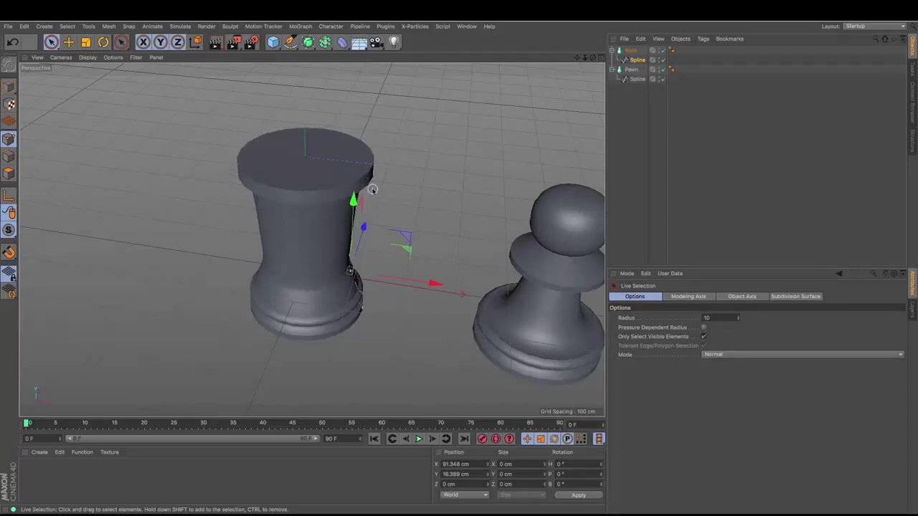
click(632, 51)
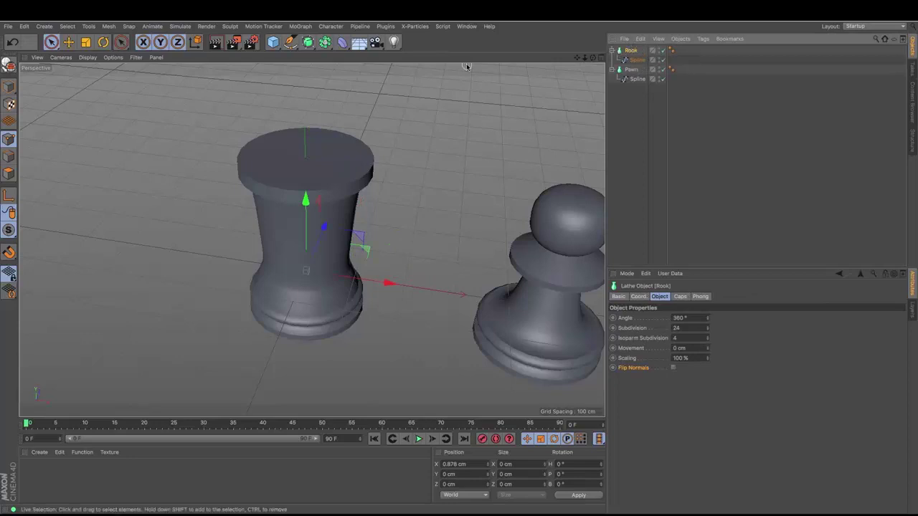
click(636, 60)
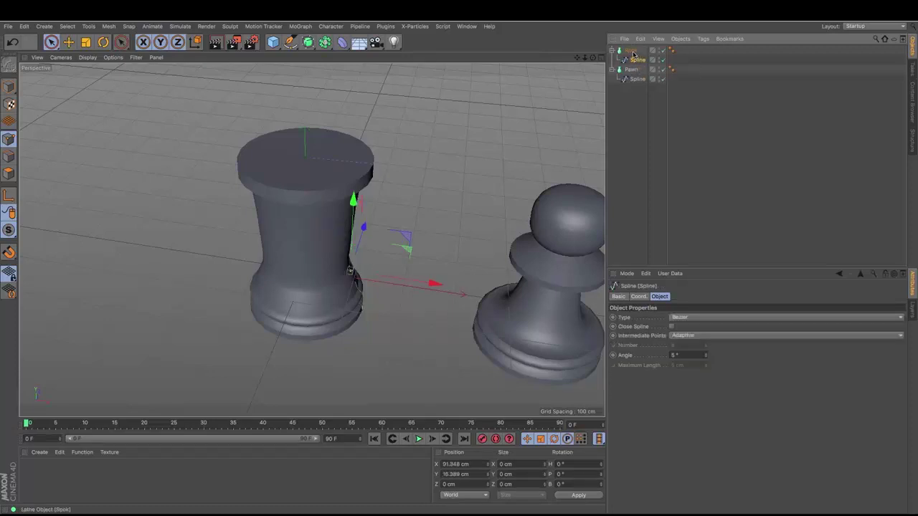
click(631, 50)
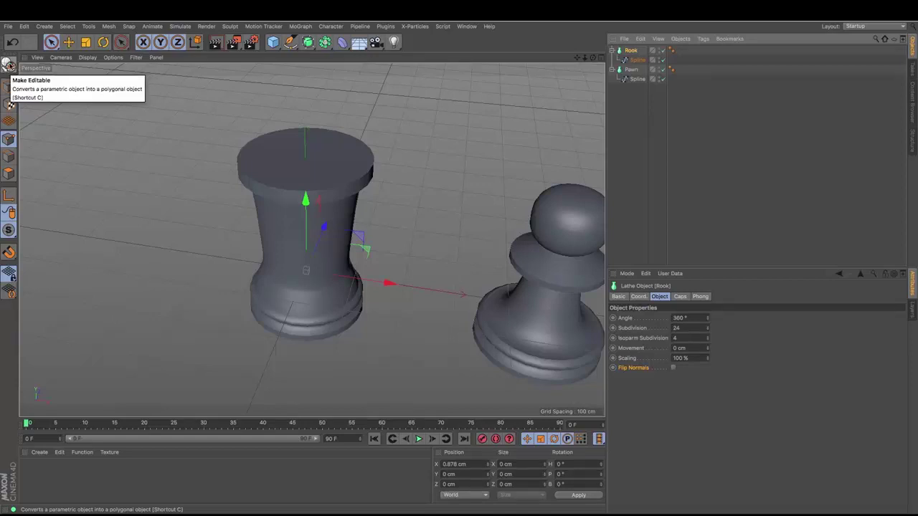
Convert the Rook lathe into an editable polygon object with Make Editable
click(10, 66)
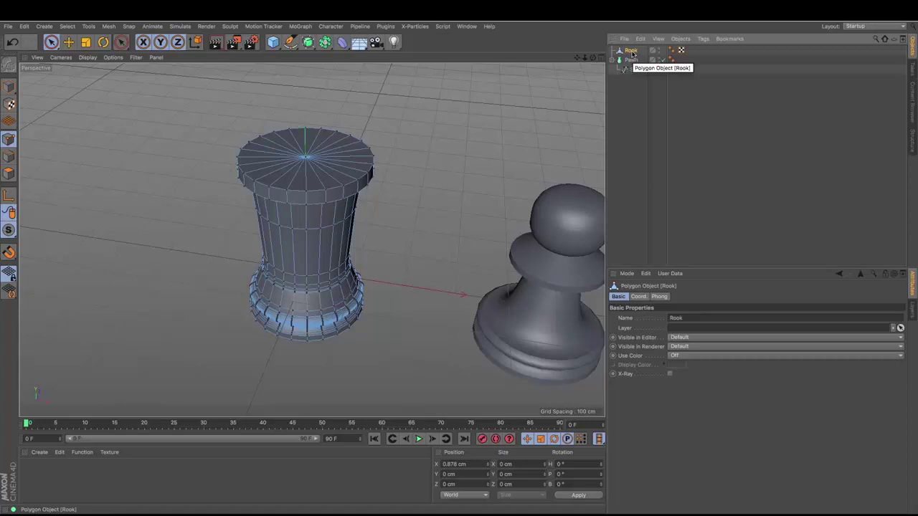
Select the Rook's top cap polygons in Polygon mode and bring up the M modeling menu
click(9, 173)
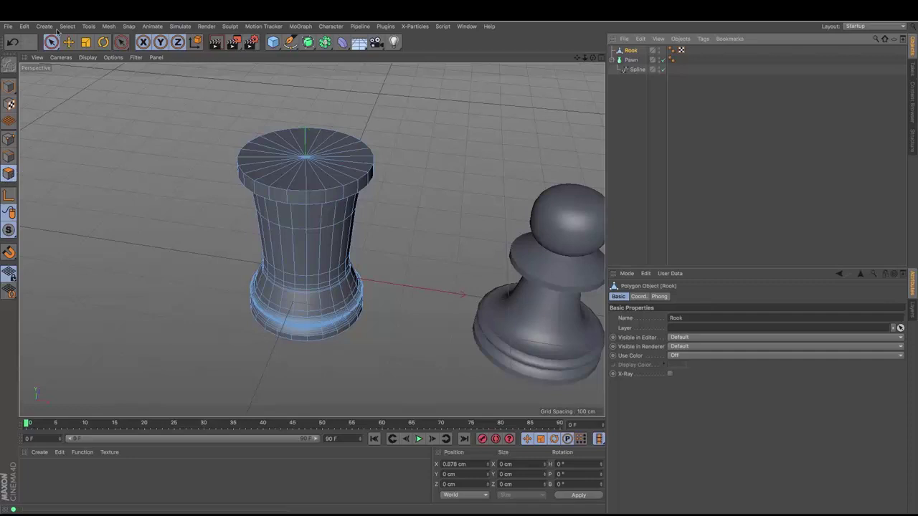
mouse_move(298, 140)
mouse_down()
mouse_move(284, 151)
mouse_move(310, 157)
mouse_up()
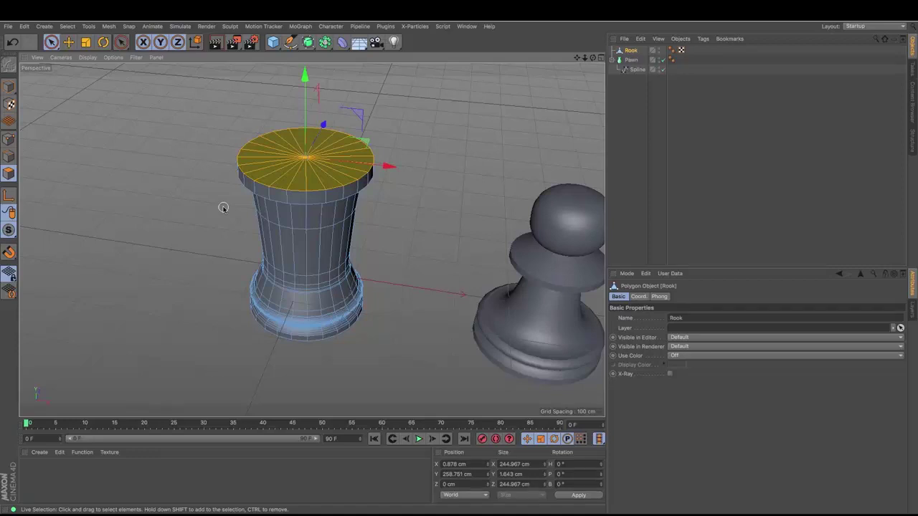
key(m)
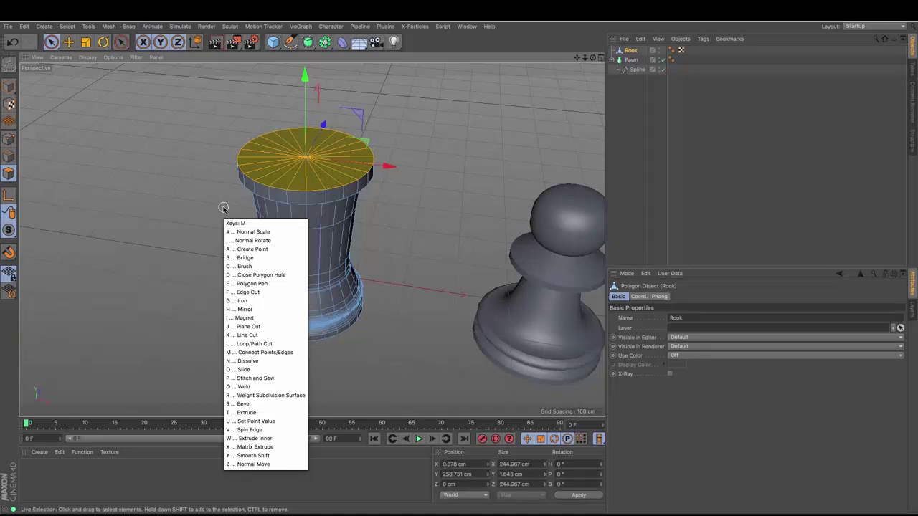
Extrude Inner the Rook's top cap by 20.804 cm, undoing an initial outward flare
key(w)
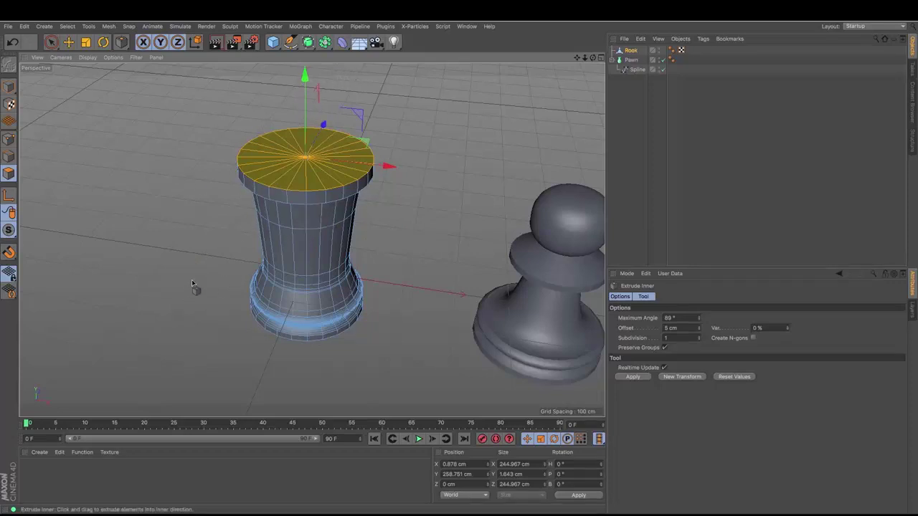
drag(199, 281, 459, 266)
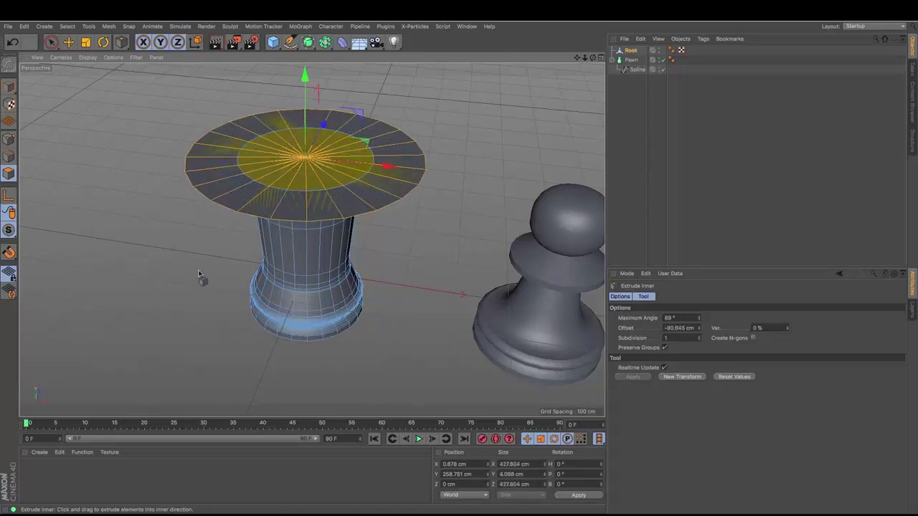
key(ctrl+z)
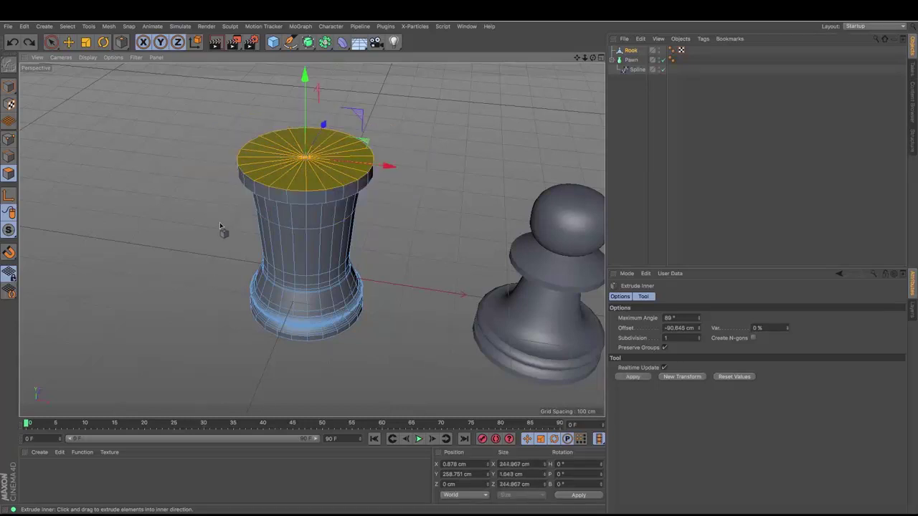
drag(236, 212, 287, 214)
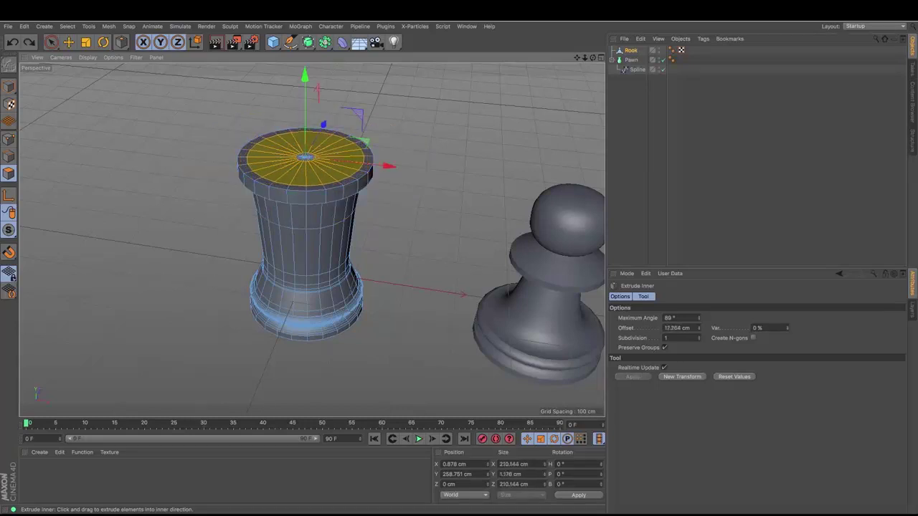
drag(287, 214, 276, 214)
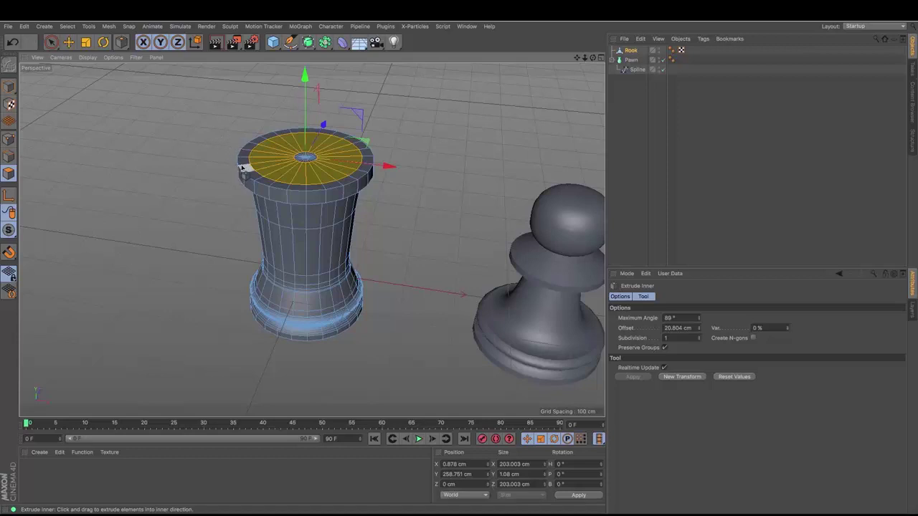
drag(584, 60, 458, 261)
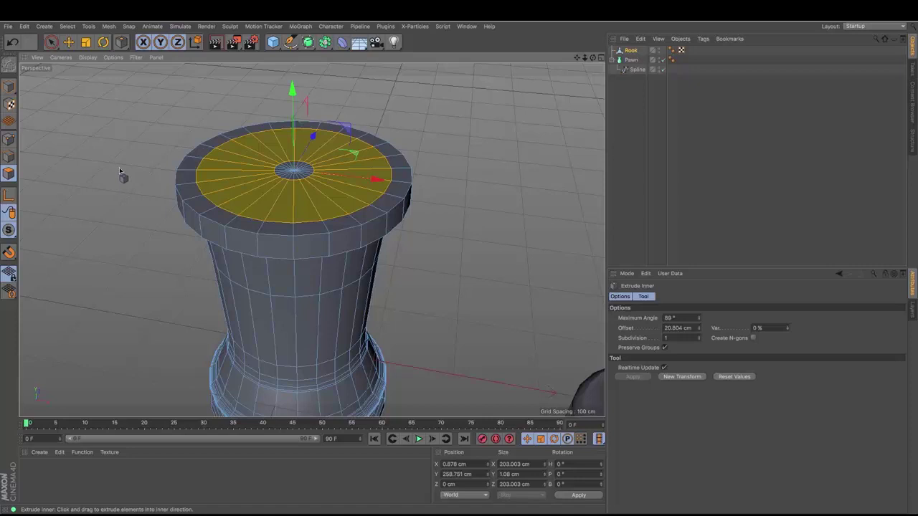
Ring-select the rook's outer rim polygons, then deselect every other one around the rim
key(u)
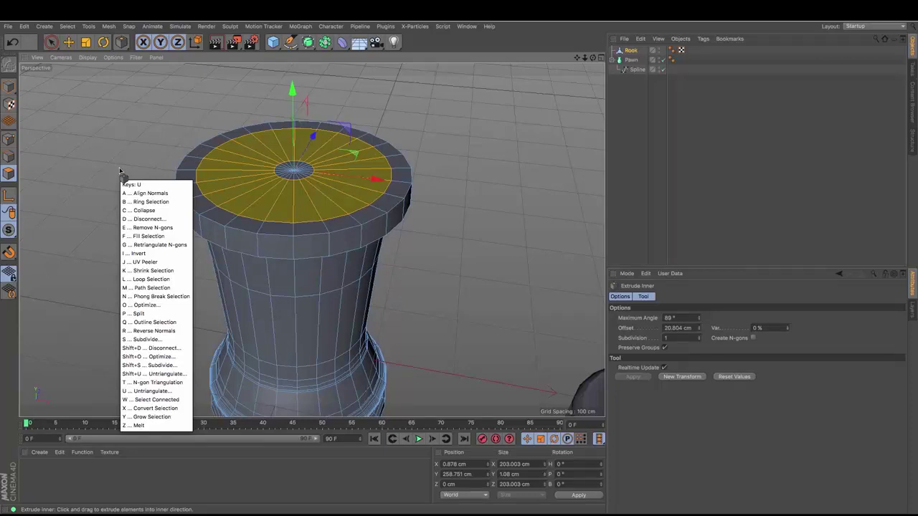
key(b)
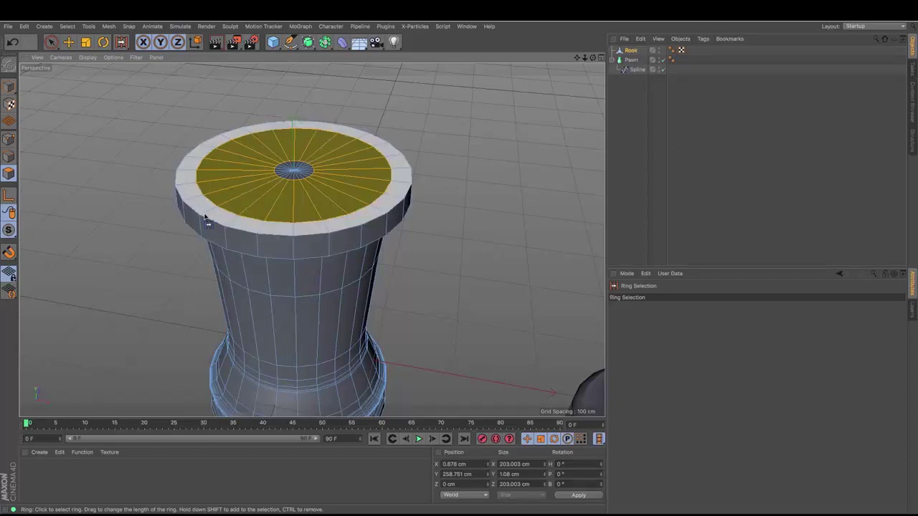
click(205, 219)
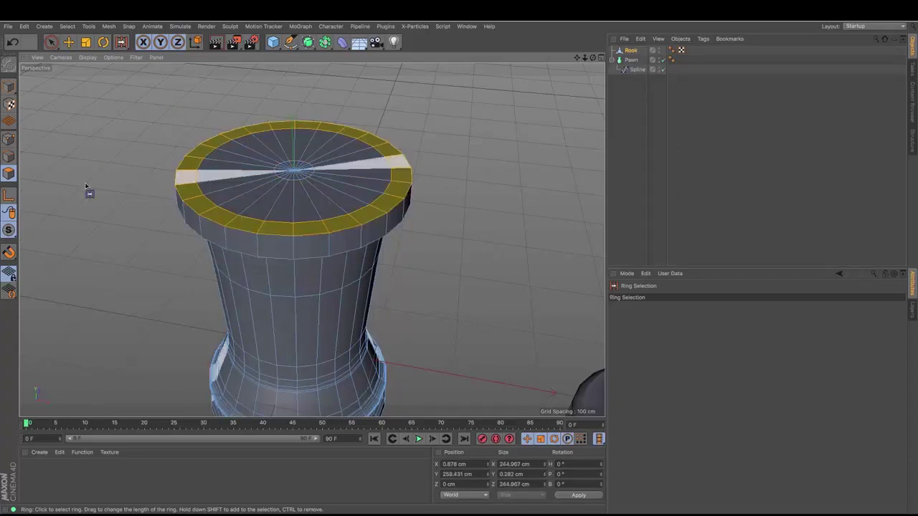
click(68, 42)
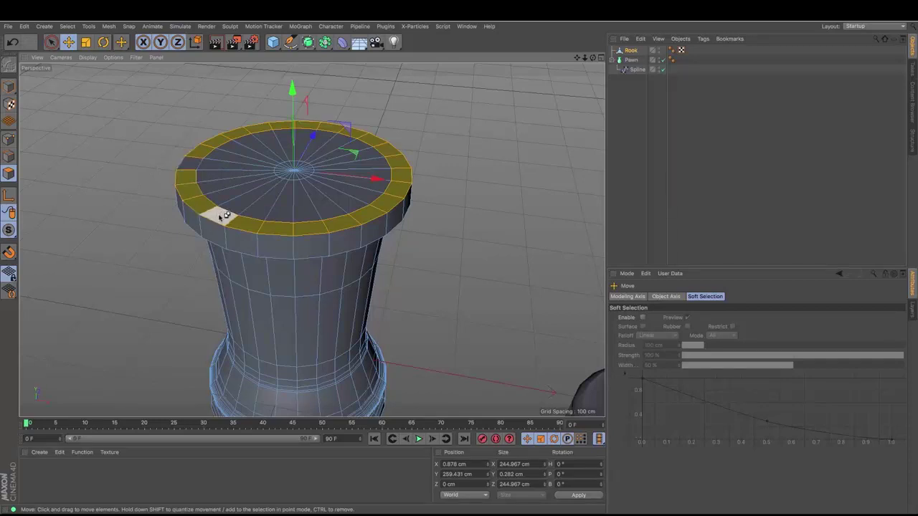
ctrl+click(207, 214)
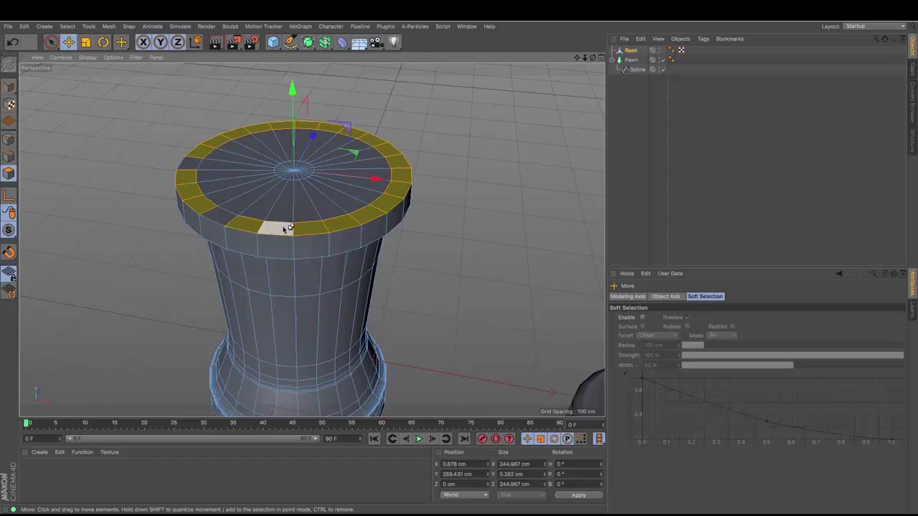
ctrl+click(341, 226)
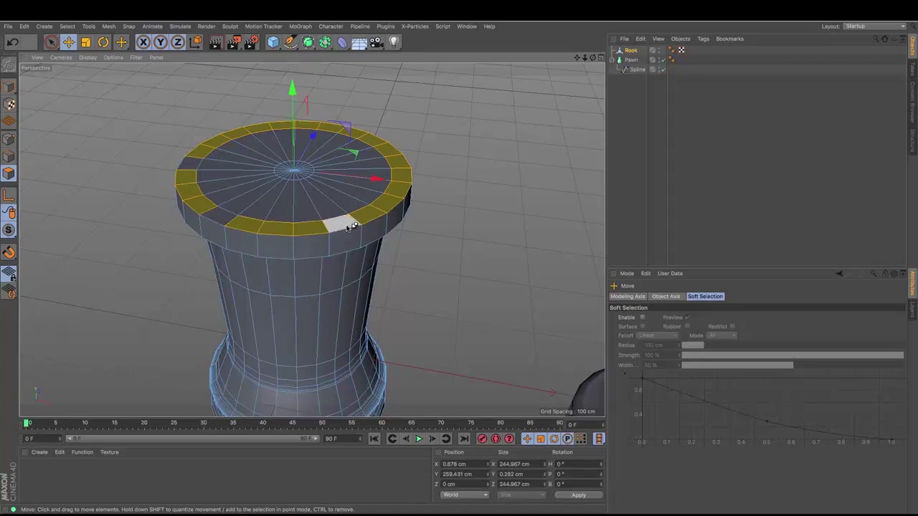
ctrl+click(401, 179)
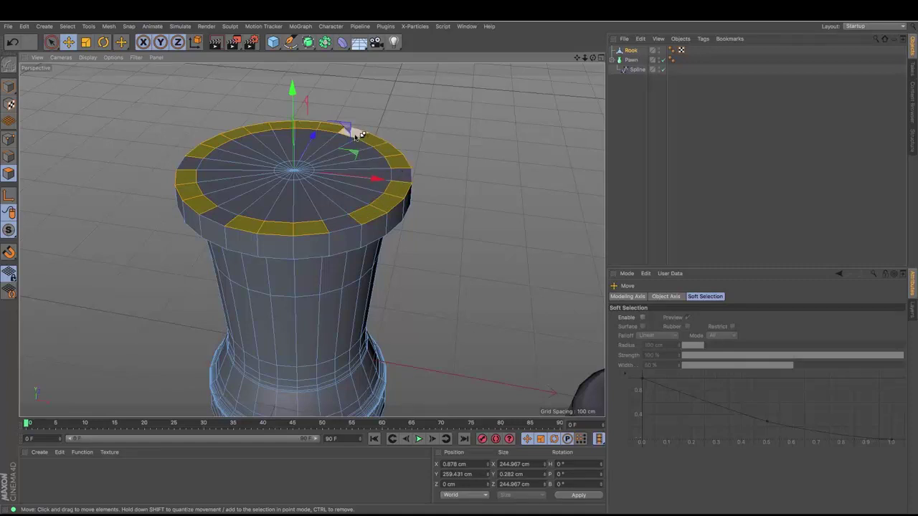
ctrl+click(355, 134)
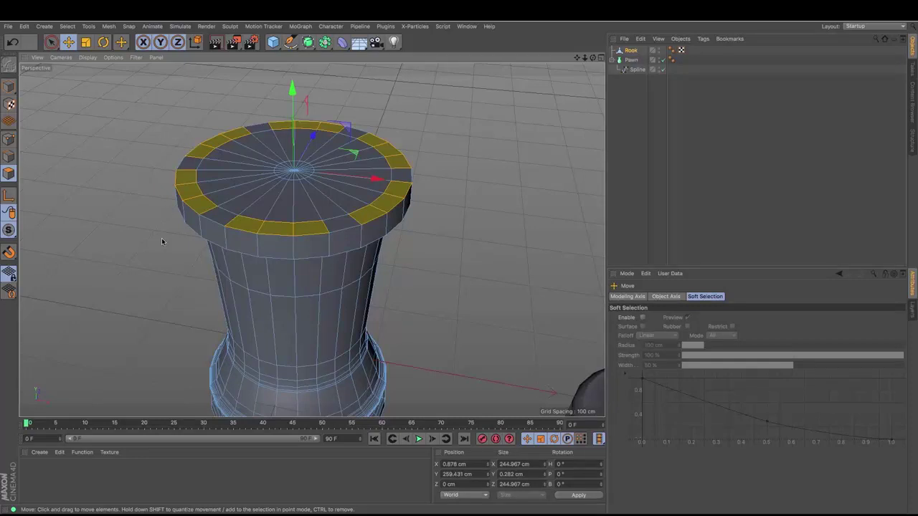
Extrude the alternating rim polygons upward by 32.454 cm to form battlements
key(m)
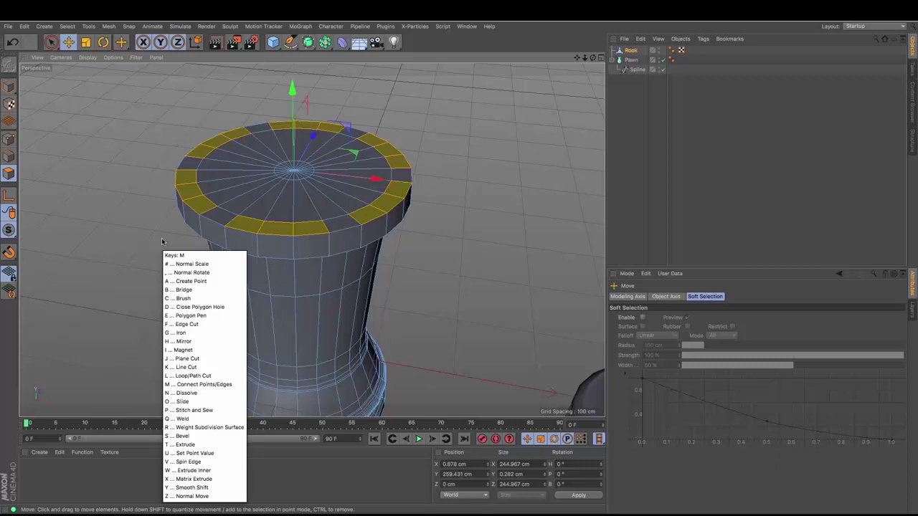
key(t)
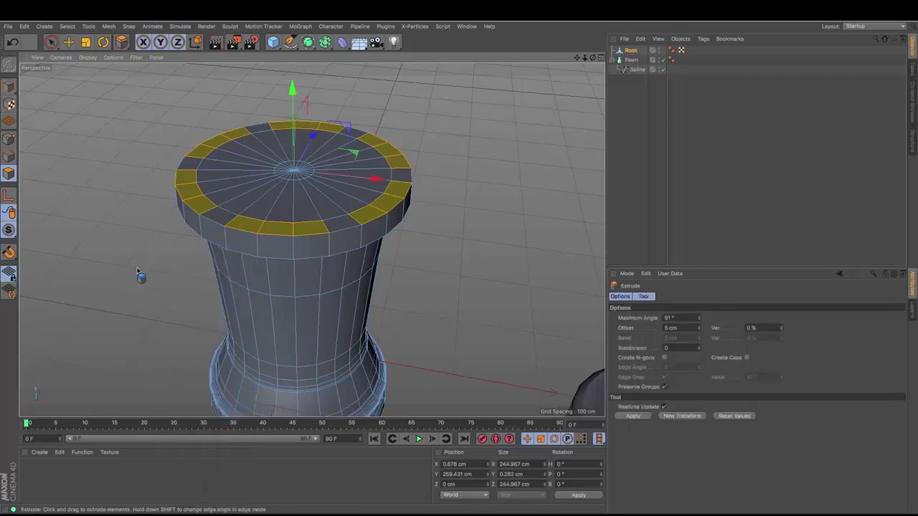
mouse_move(137, 271)
mouse_down()
mouse_move(215, 271)
mouse_move(74, 271)
mouse_up()
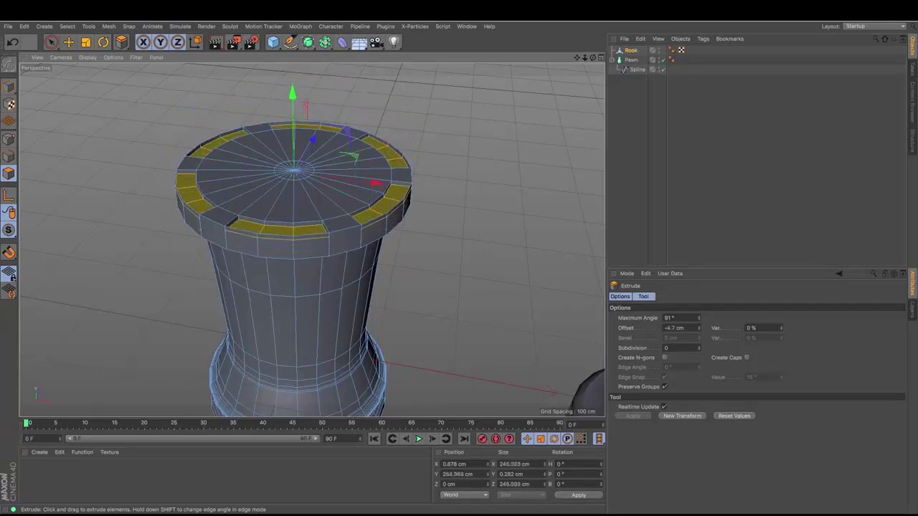
drag(74, 271, 223, 271)
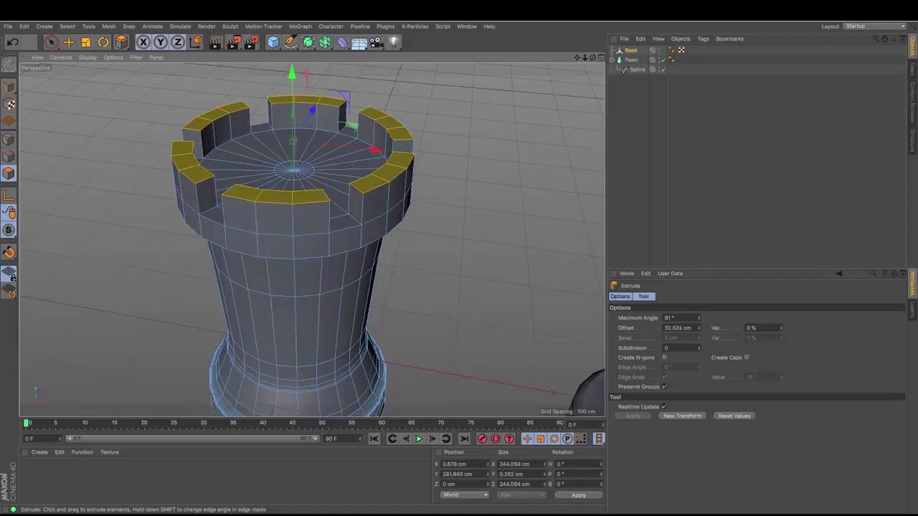
scroll(312, 241, down, 2)
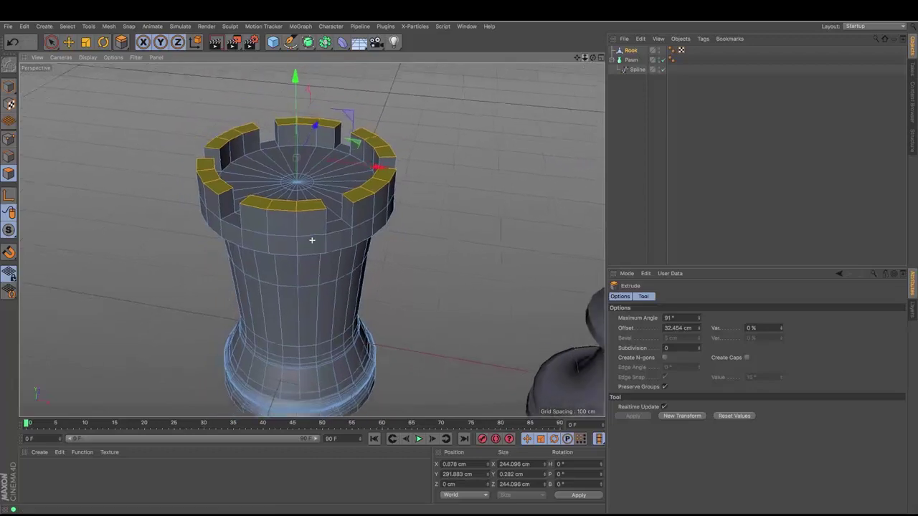
scroll(312, 241, down, 2)
drag(592, 59, 575, 62)
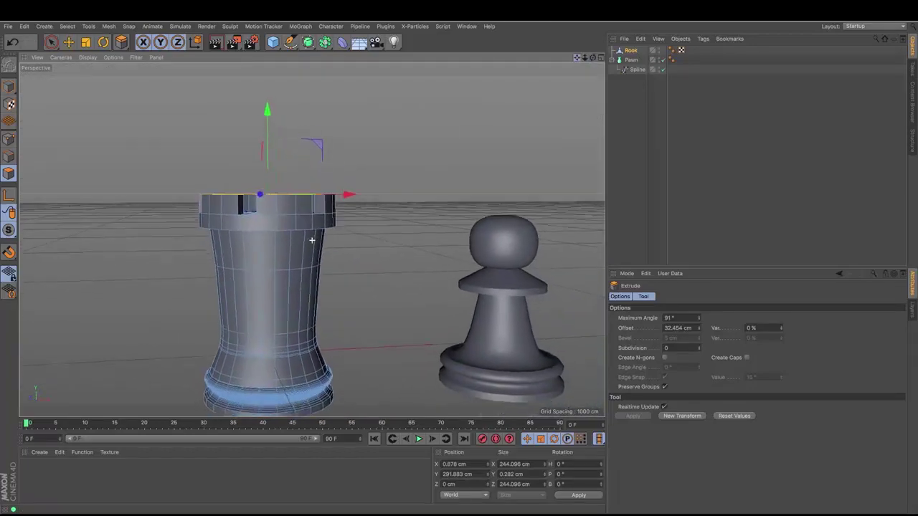
From a higher view, re-adjust the battlements' extrusion offset to 29.258 cm
alt+drag(311, 240, 269, 88)
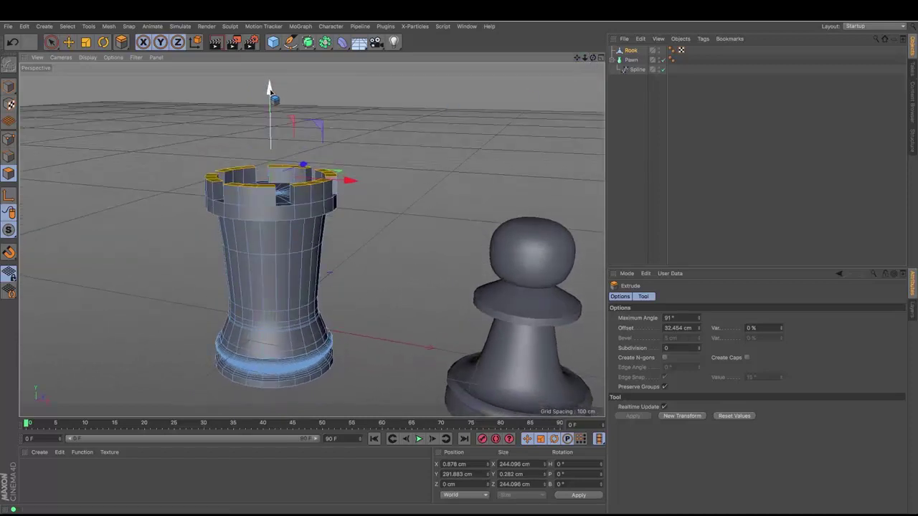
mouse_move(269, 87)
mouse_down()
mouse_move(270, 68)
mouse_move(276, 89)
mouse_up()
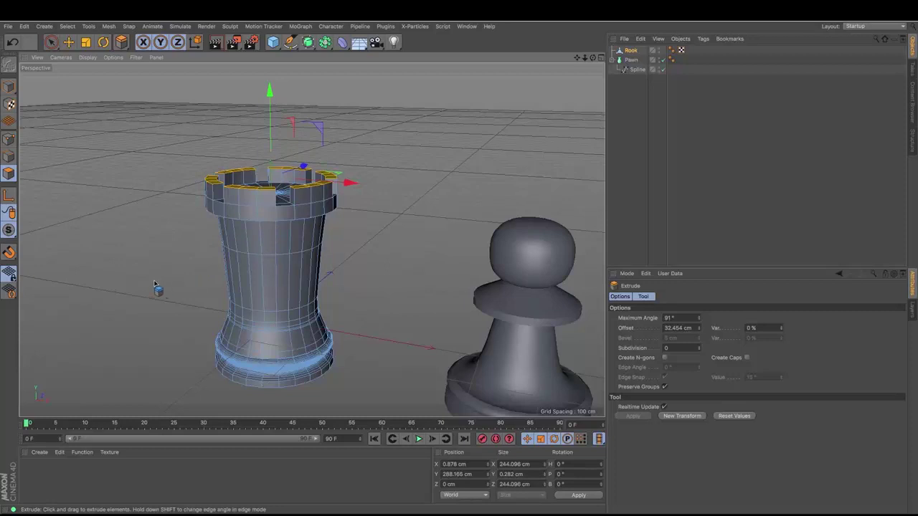
drag(698, 328, 699, 329)
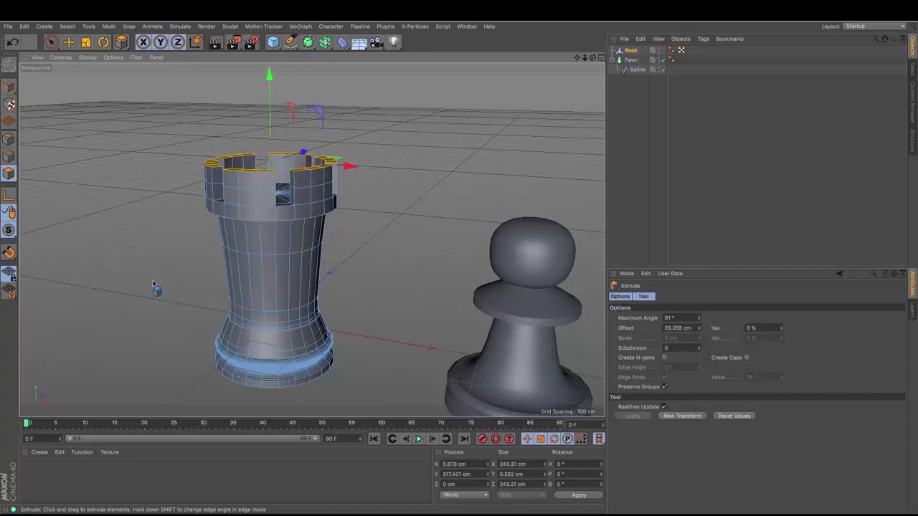